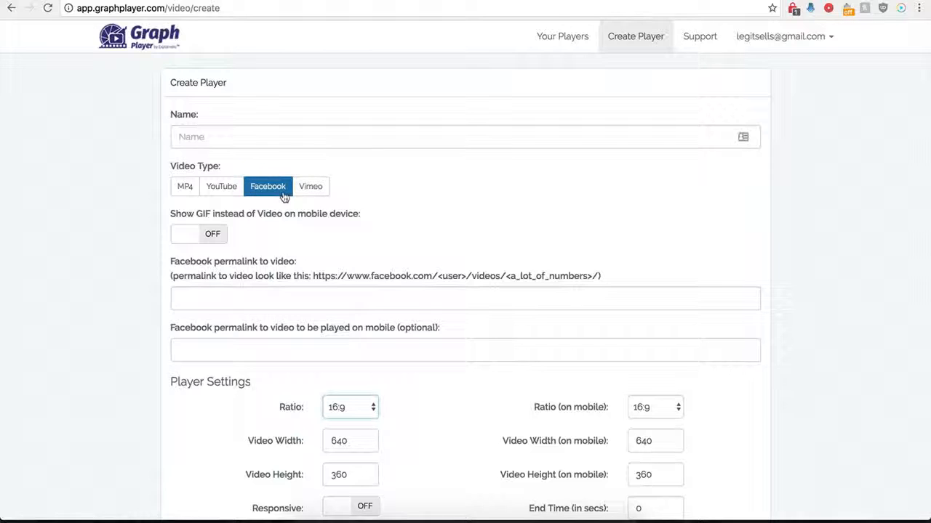
Name the new player "Demo Name" and choose Facebook as its video type
scroll(164, 317, down, 1)
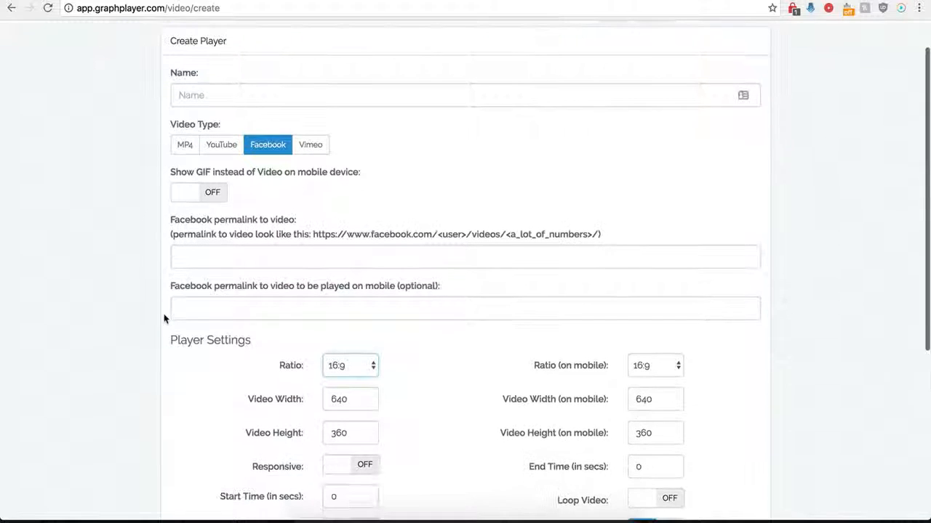
click(250, 96)
text(Demo Name)
click(268, 144)
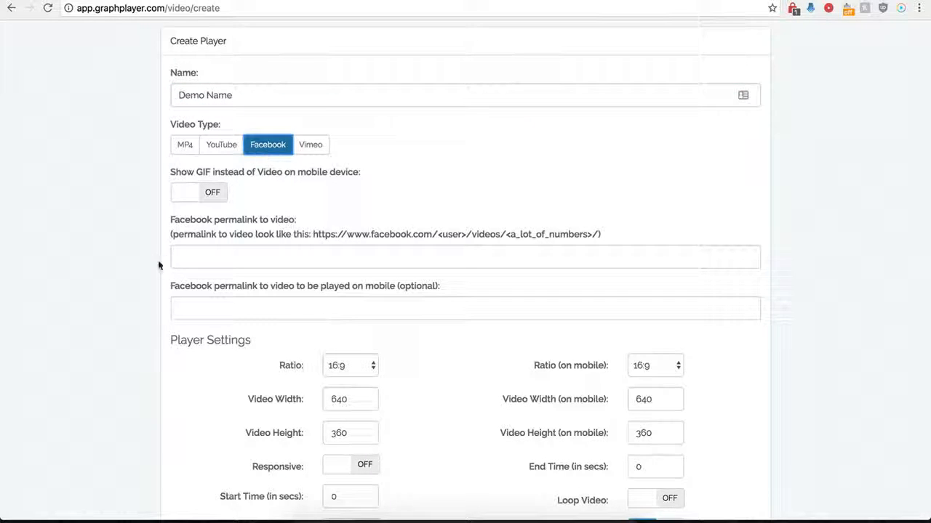
Copy the Creative Cakes video's URL from Facebook into the main video permalink and remove the trailing "?type=2&theater"
scroll(162, 263, down, 1)
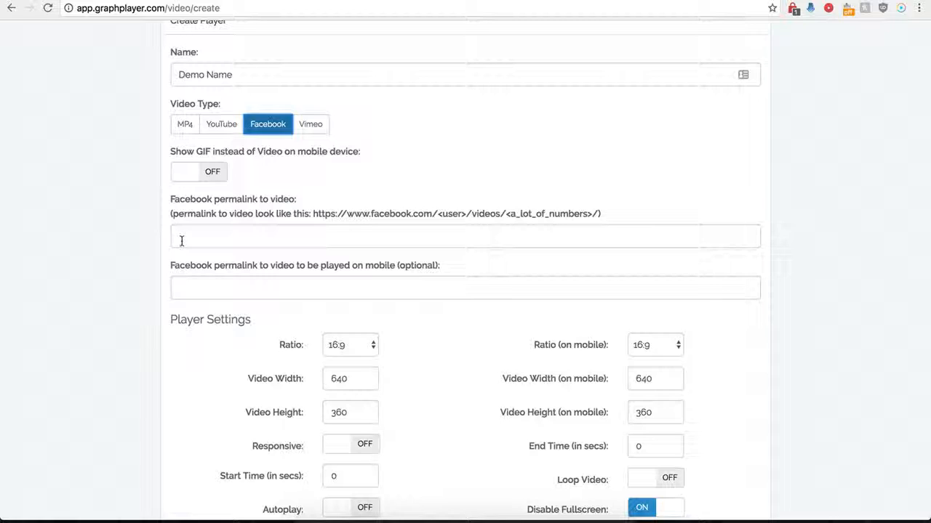
click(203, 232)
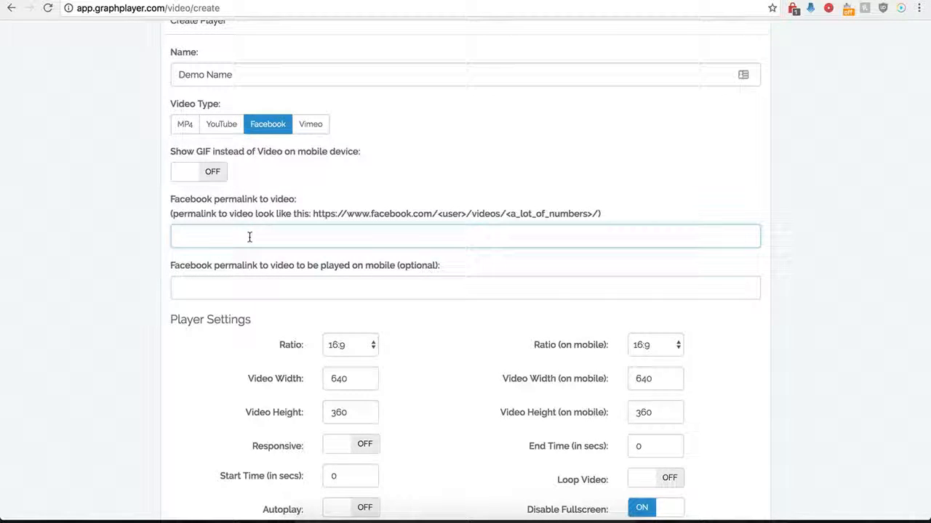
click(632, 1)
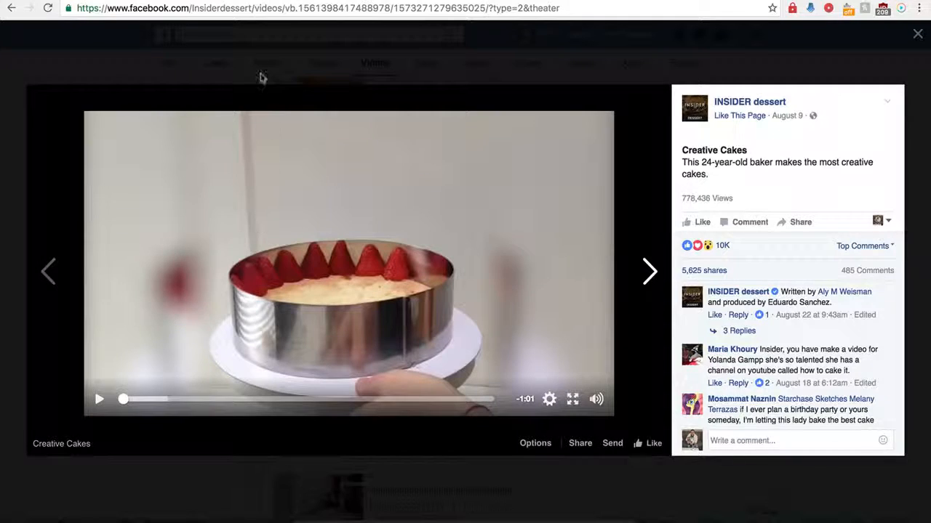
click(273, 11)
key(ctrl+c)
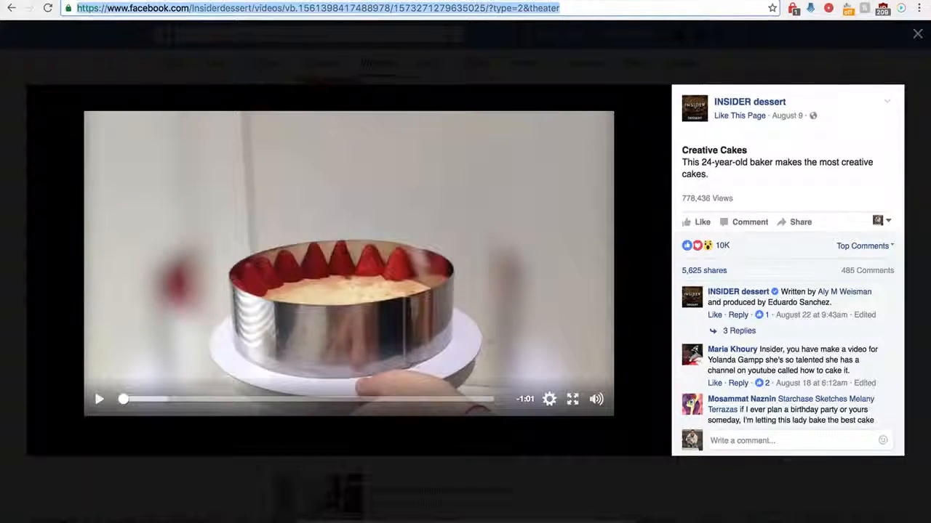
click(240, 1)
key(ctrl+v)
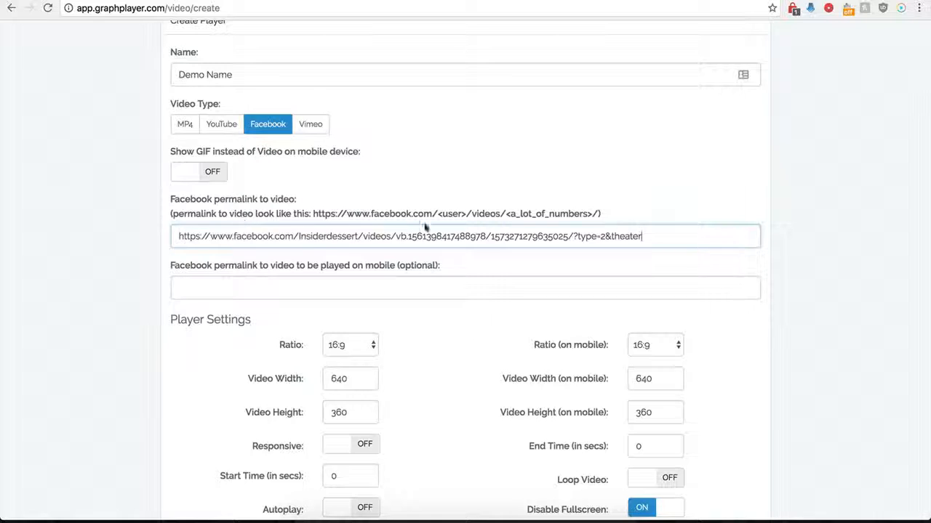
drag(657, 235, 582, 238)
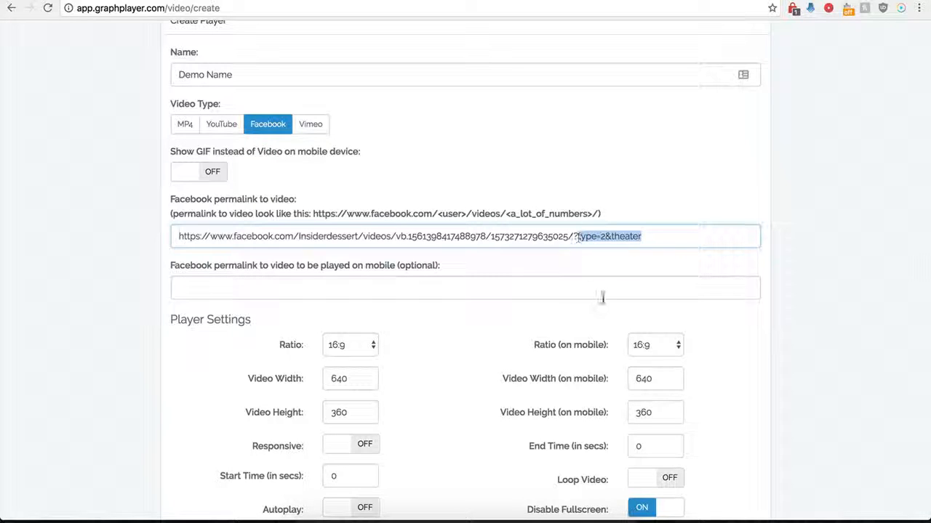
key(BackSpace)
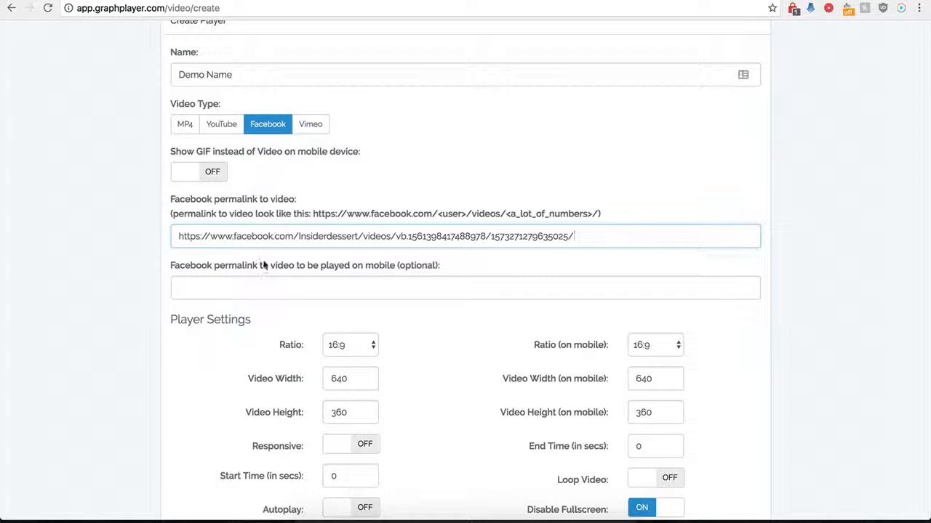
click(232, 291)
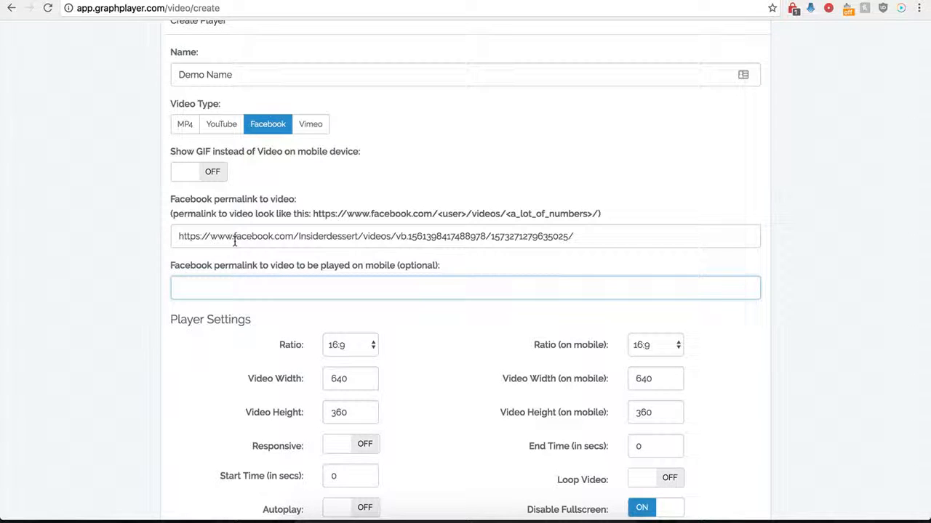
drag(263, 235, 407, 235)
key(Tab)
drag(200, 237, 412, 235)
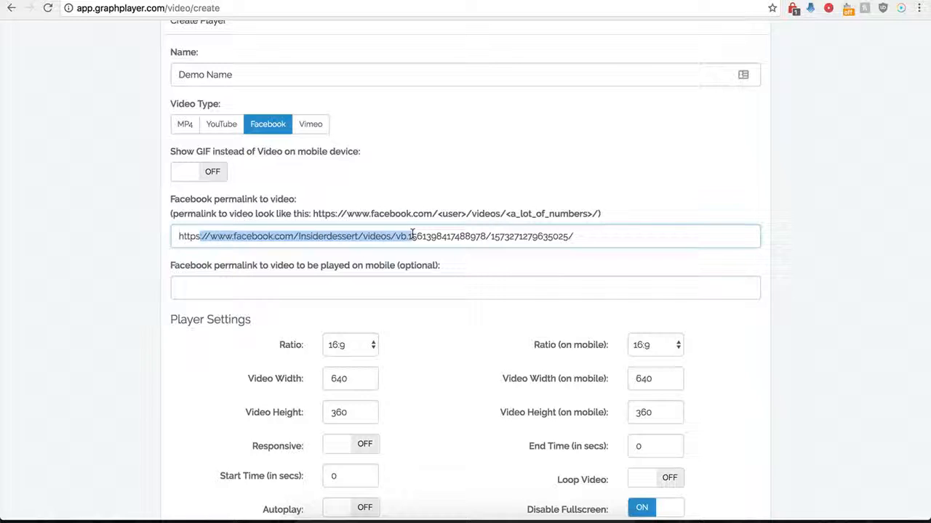
click(298, 288)
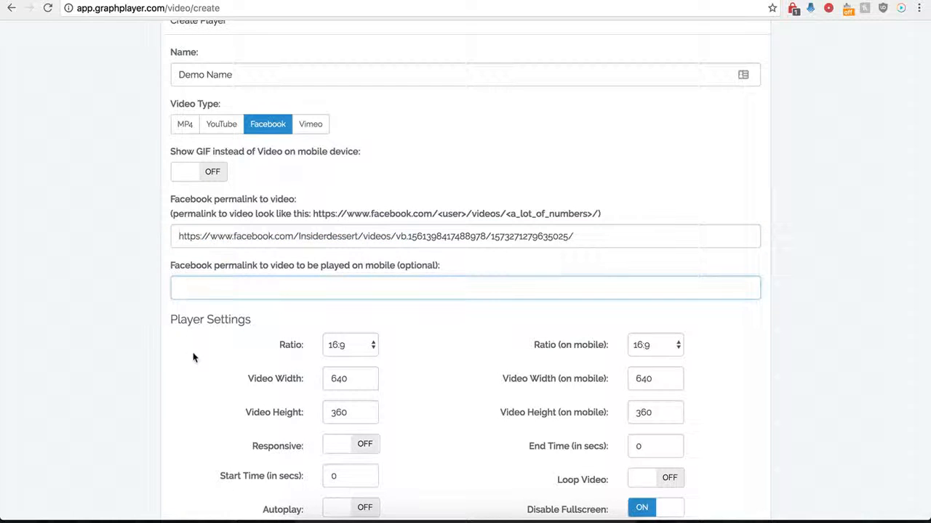
Check the available desktop and mobile ratio options in the player settings, keeping 16:9 for both
scroll(193, 357, down, 3)
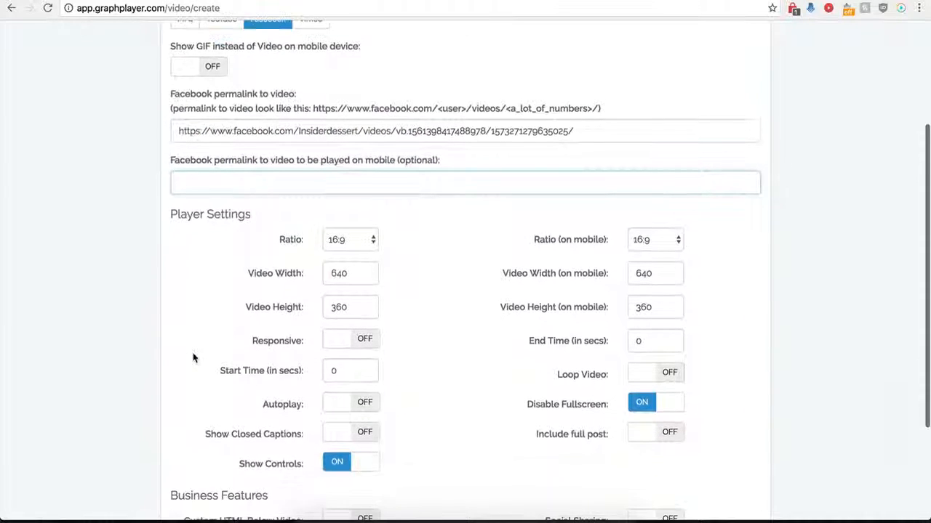
scroll(193, 357, down, 2)
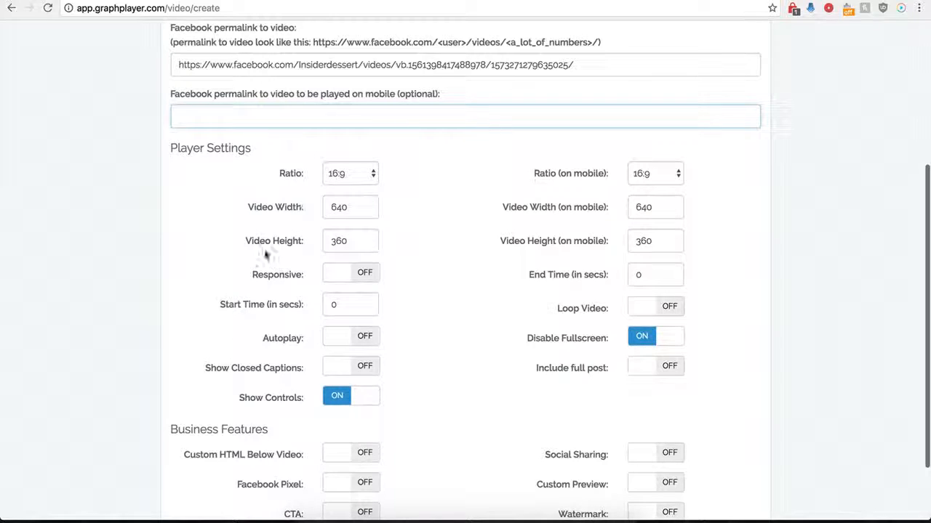
click(367, 175)
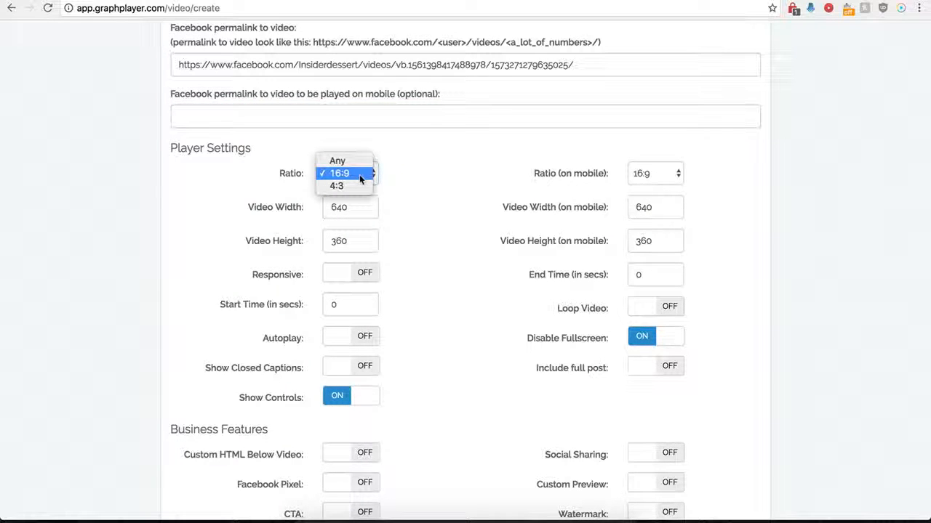
click(345, 176)
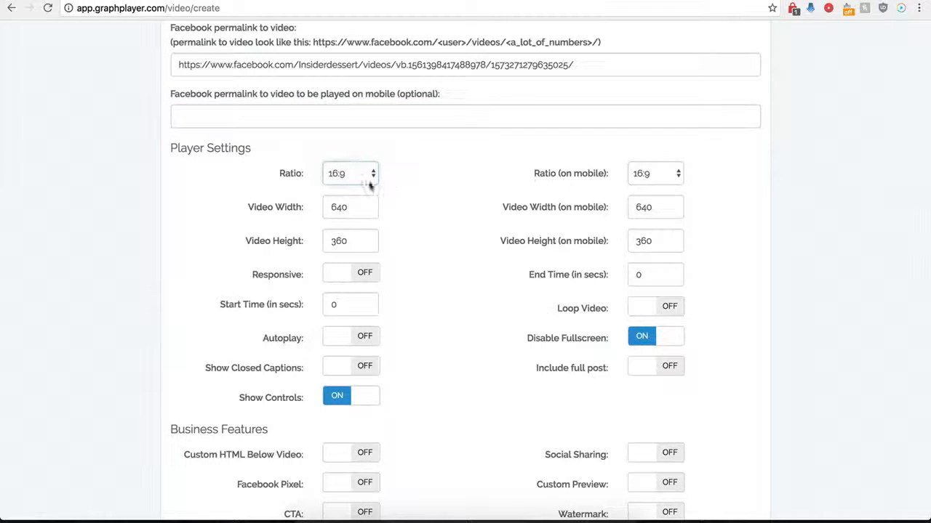
click(642, 178)
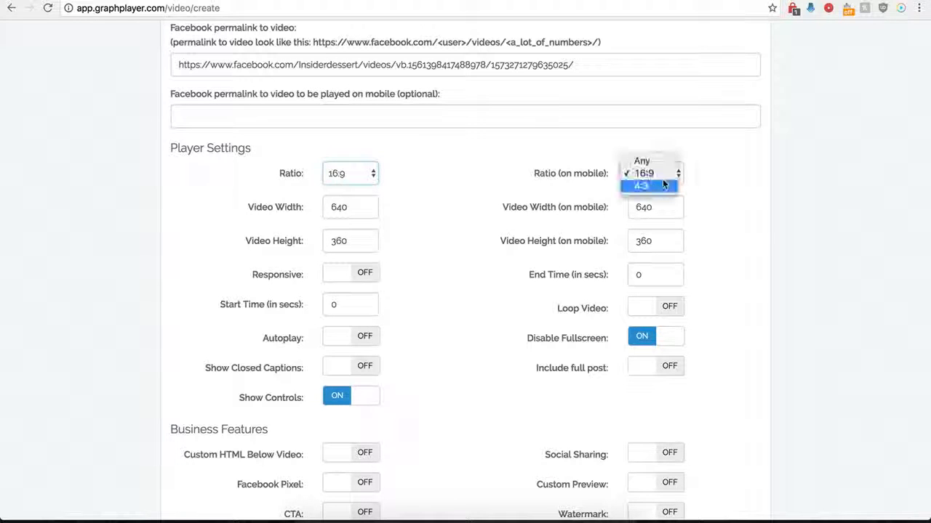
click(529, 173)
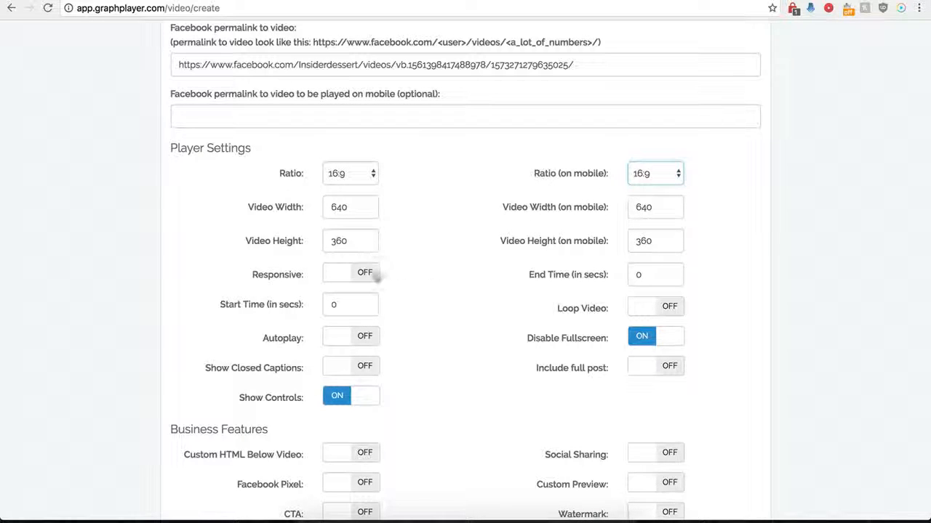
click(363, 273)
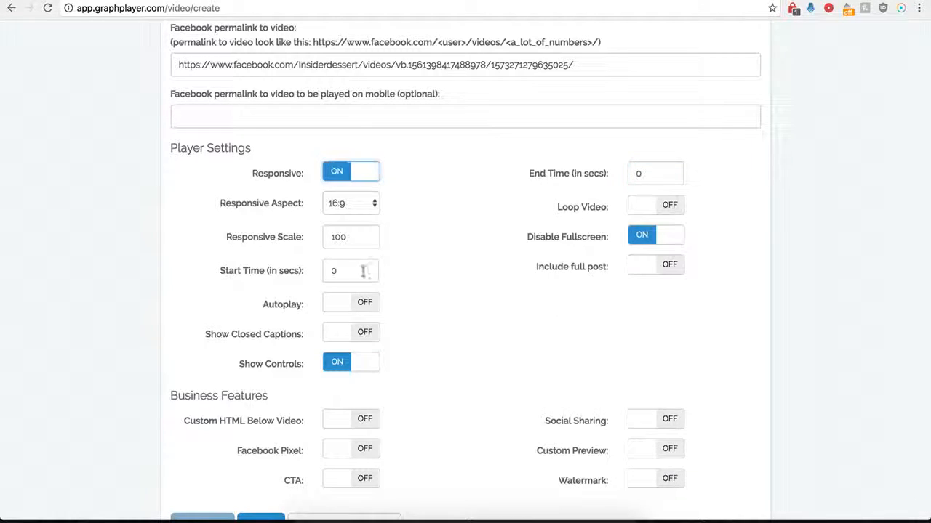
click(335, 176)
click(359, 274)
click(337, 179)
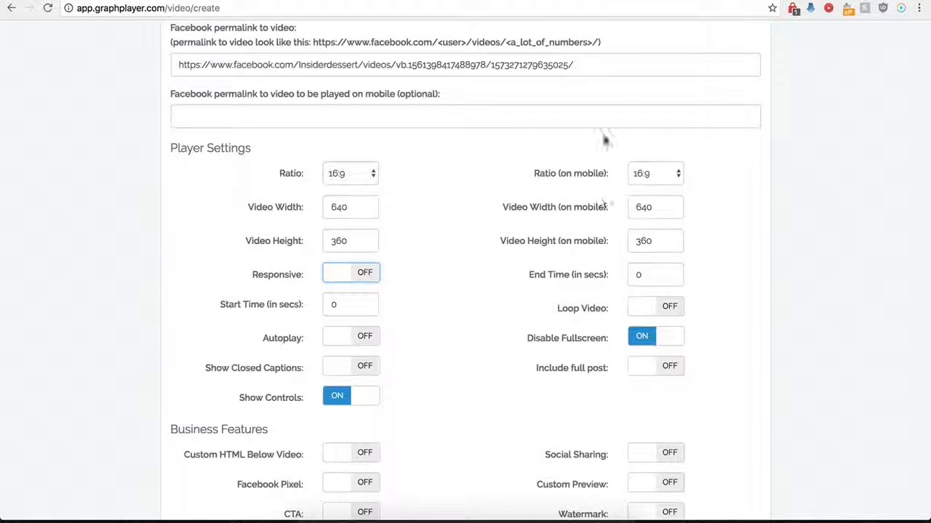
click(679, 1)
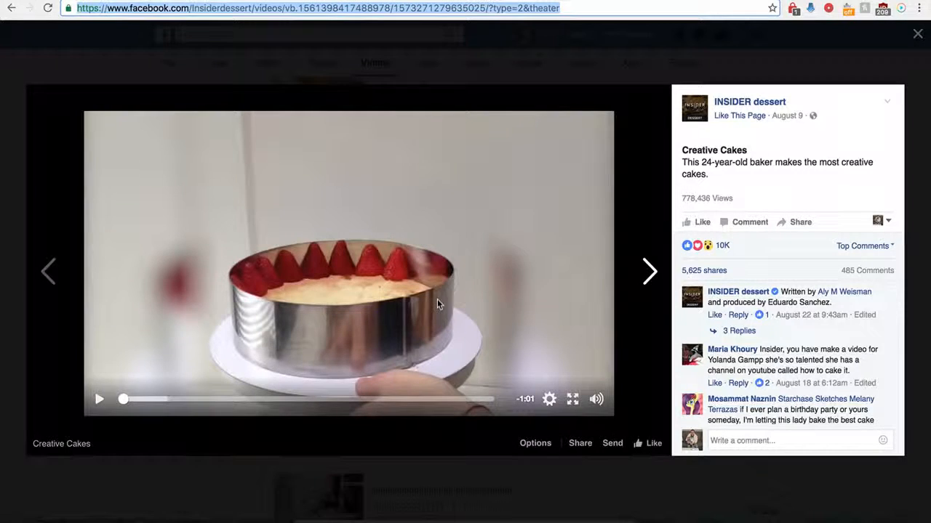
click(288, 1)
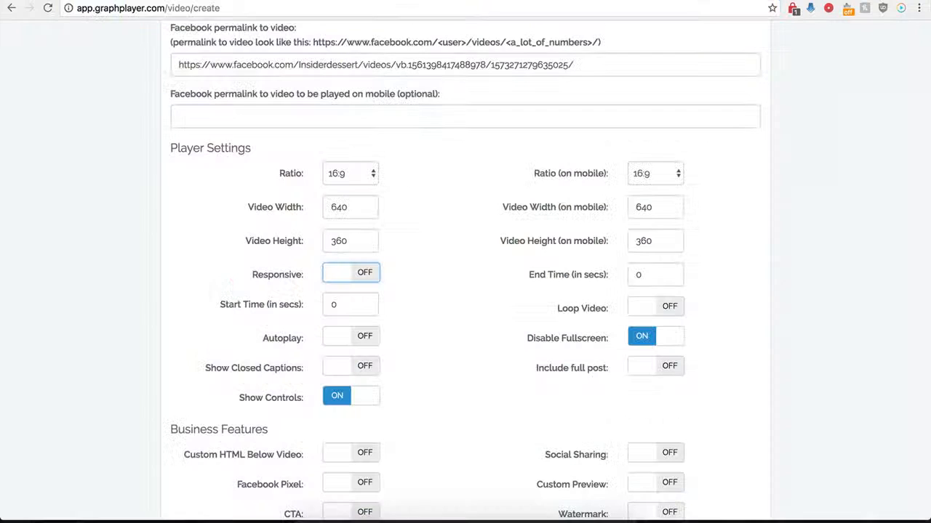
Set the video's start time to 1 second and its end time to 30 seconds
double_click(328, 307)
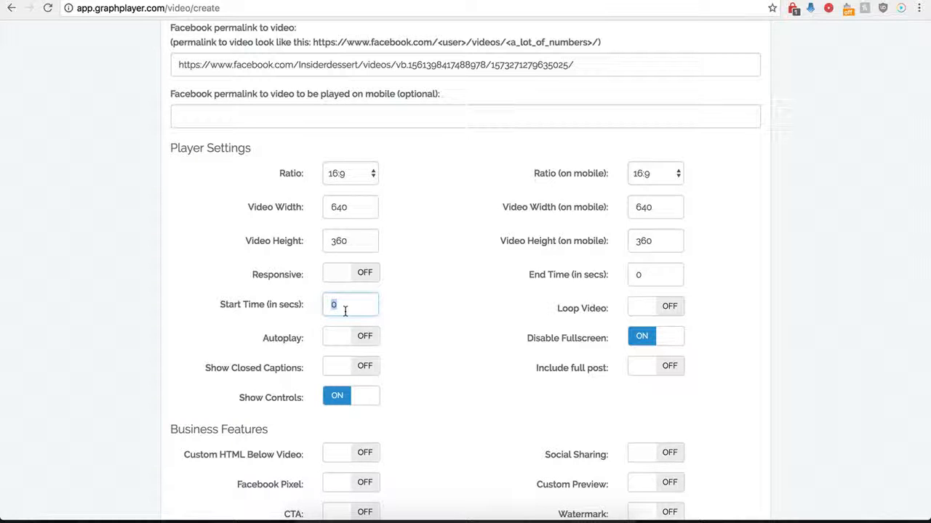
text(1)
double_click(661, 274)
text(30)
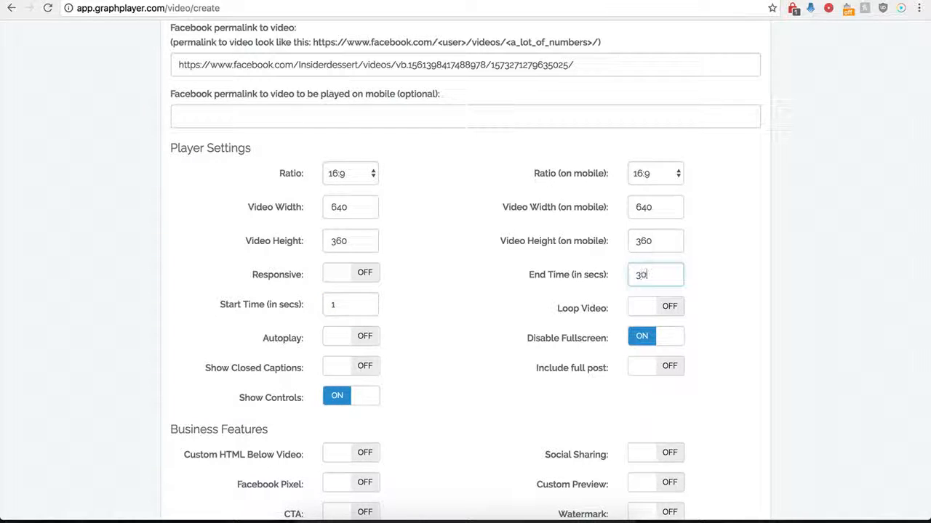
click(458, 299)
scroll(480, 316, up, 1)
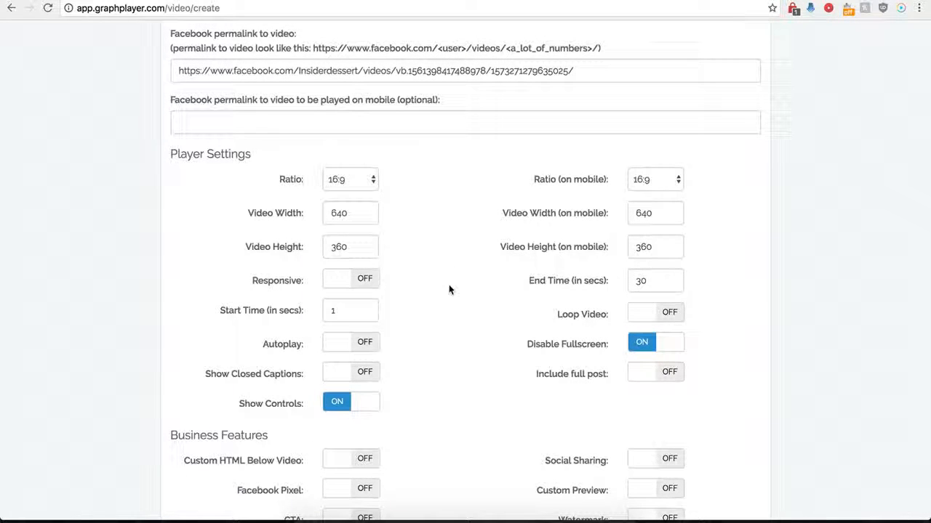
click(663, 378)
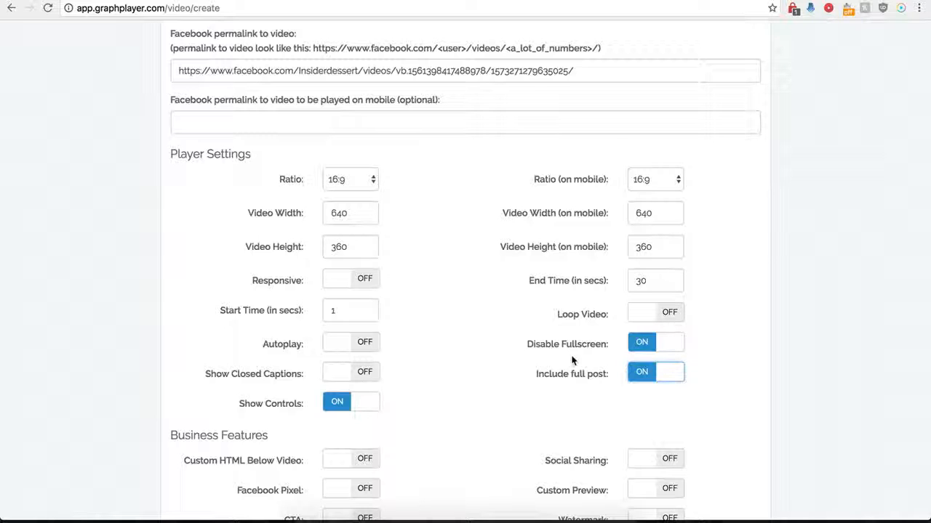
click(640, 379)
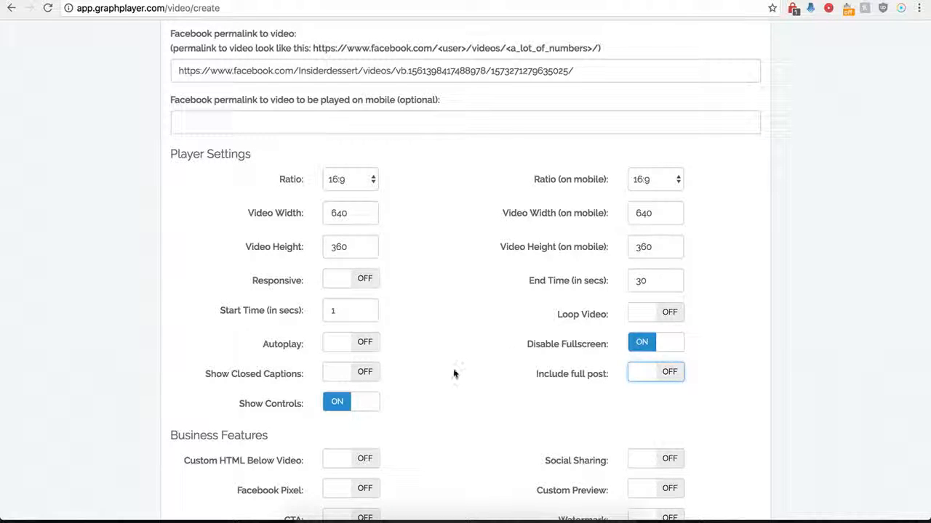
Save the new player and copy its full secure embed script
scroll(453, 368, down, 3)
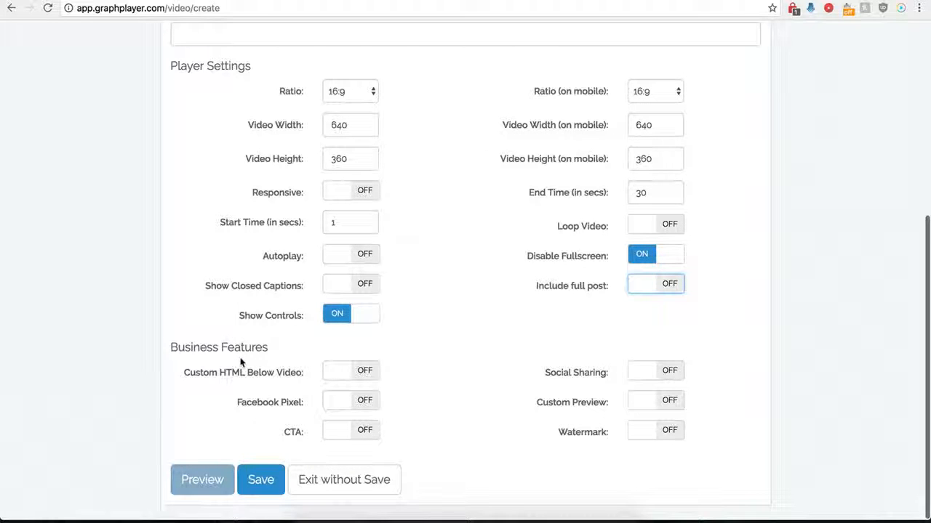
click(260, 481)
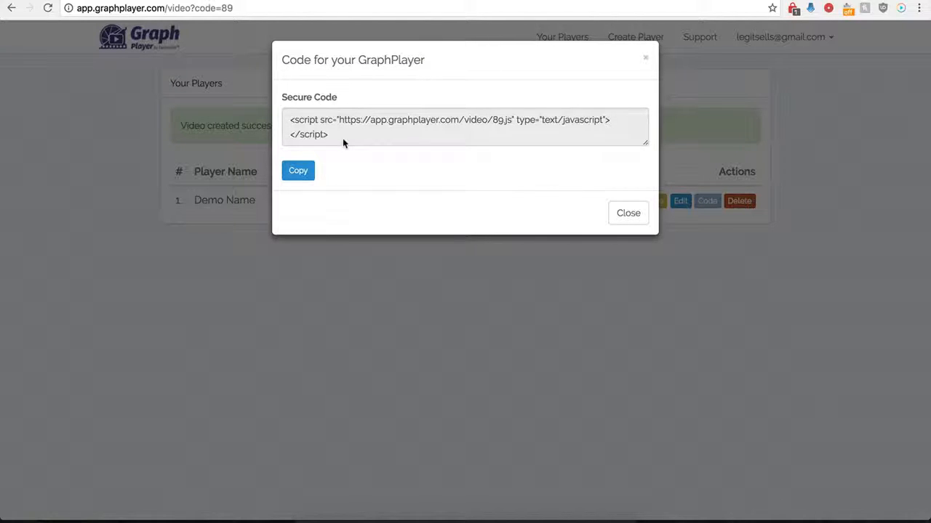
drag(341, 136, 286, 122)
key(super+c)
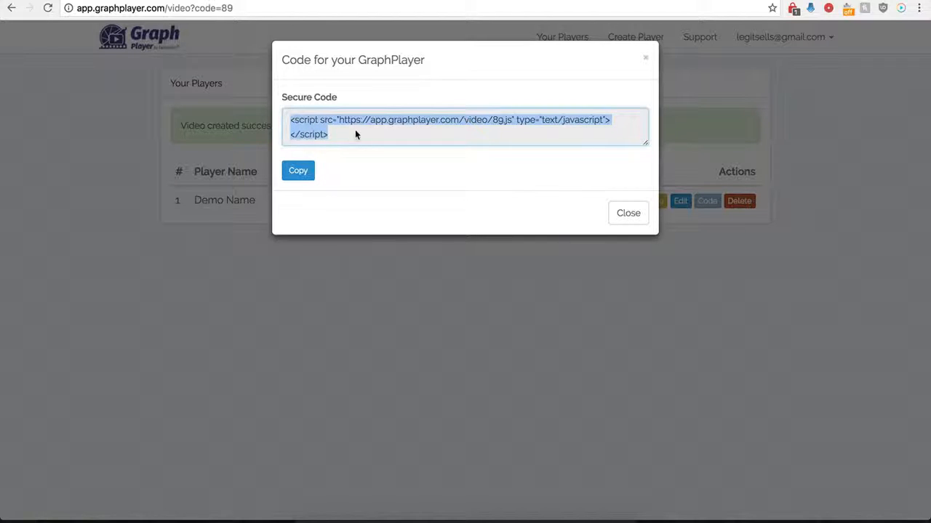
Switch to the WordPress editor, paste the embed script into the "Hello world!" post's text content and update the post
click(272, 1)
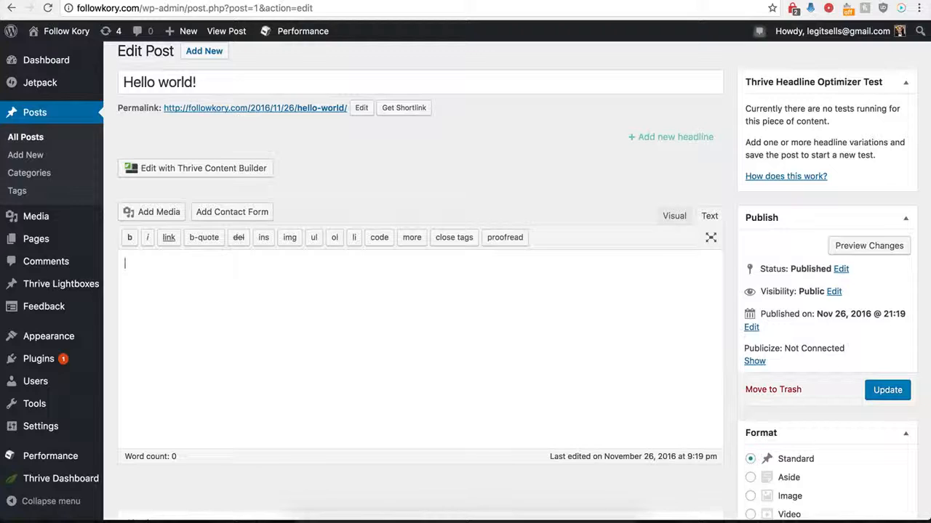
click(237, 313)
key(super+v)
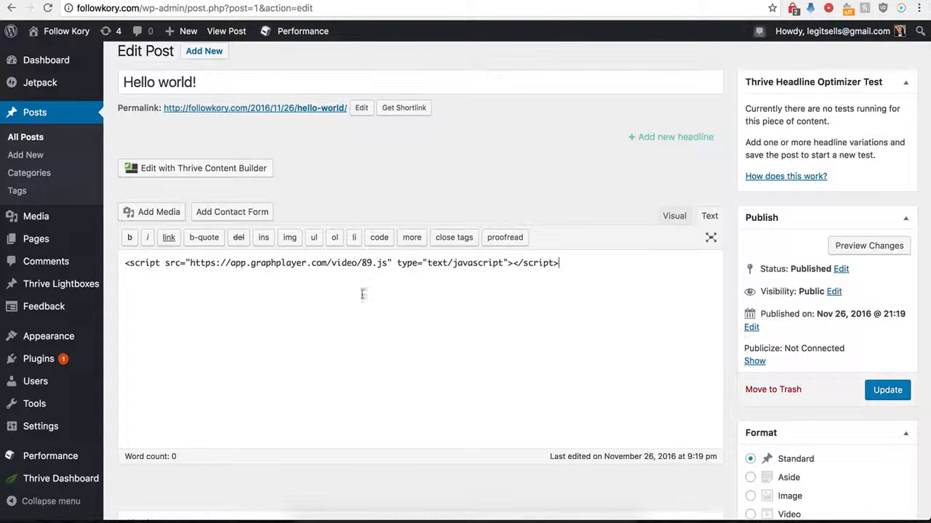
click(888, 393)
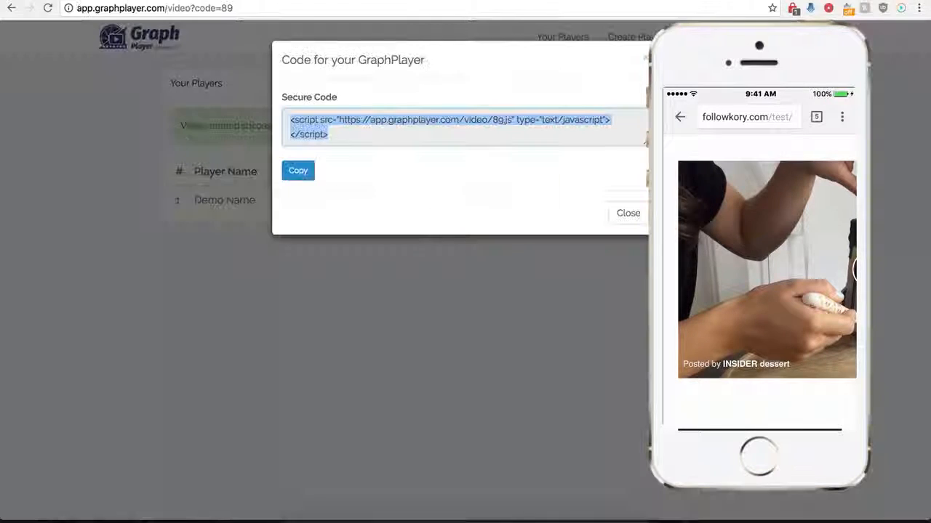
Close the embed code, open the Demo Name player for editing and enable showing a GIF instead of the video on mobile devices
click(618, 223)
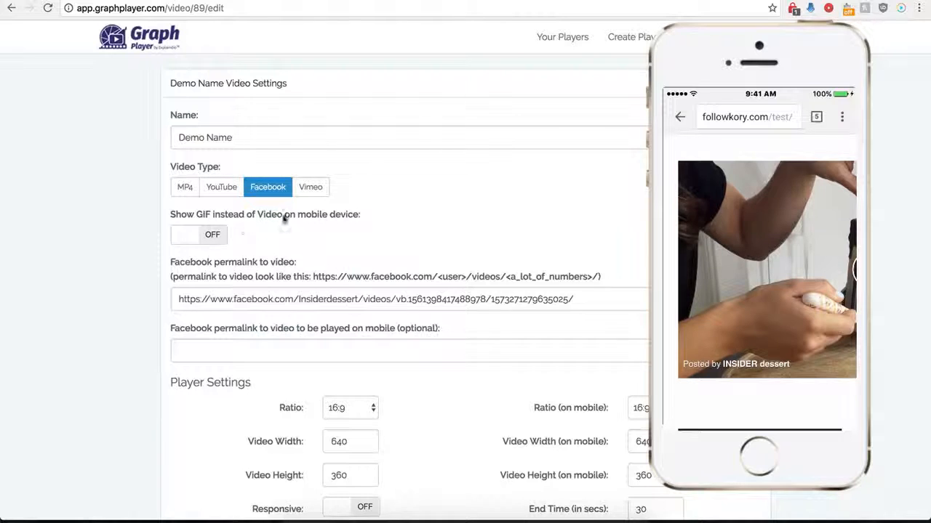
click(213, 235)
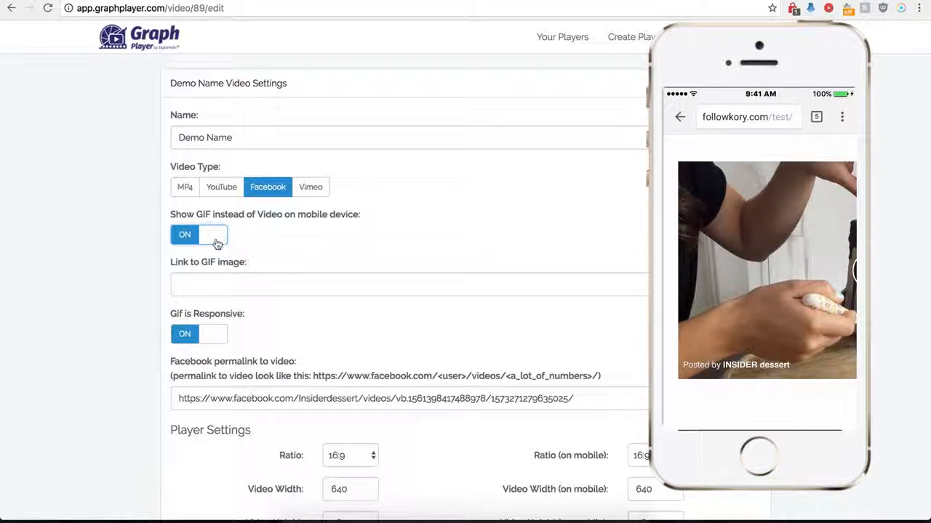
click(217, 283)
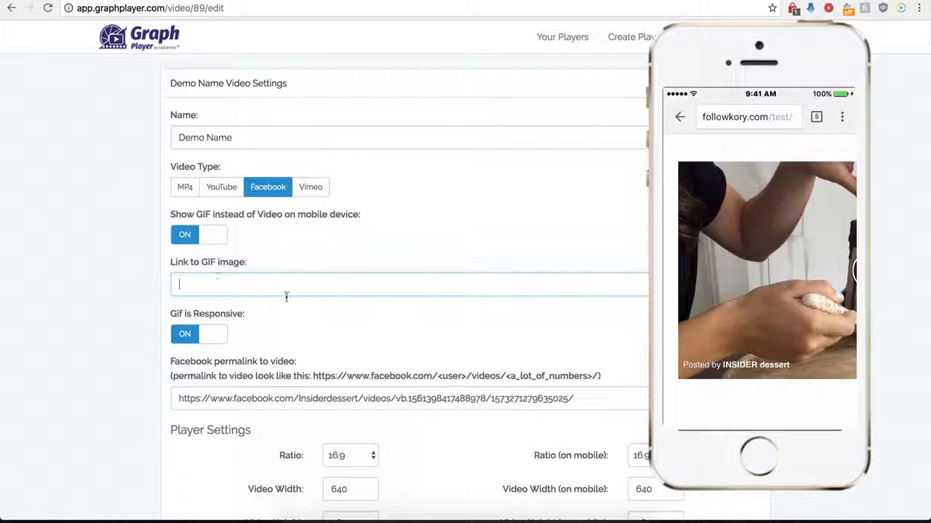
Switch to the cake GIF's page on Giphy and select its short Giphy link for copying
click(694, 2)
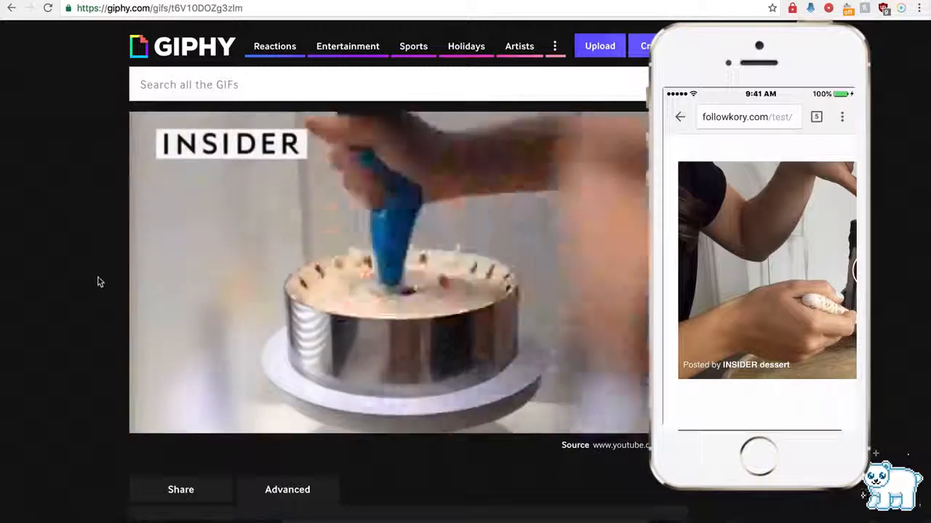
scroll(96, 298, down, 2)
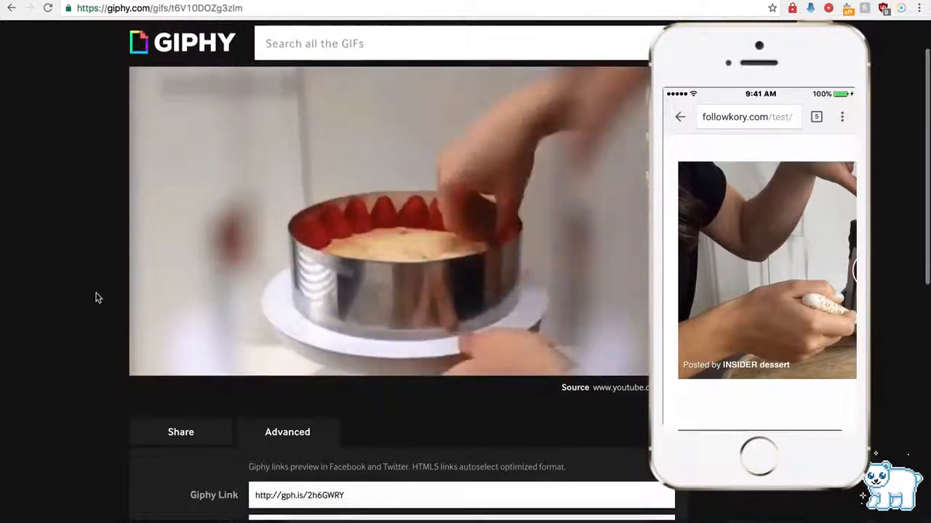
scroll(215, 305, down, 5)
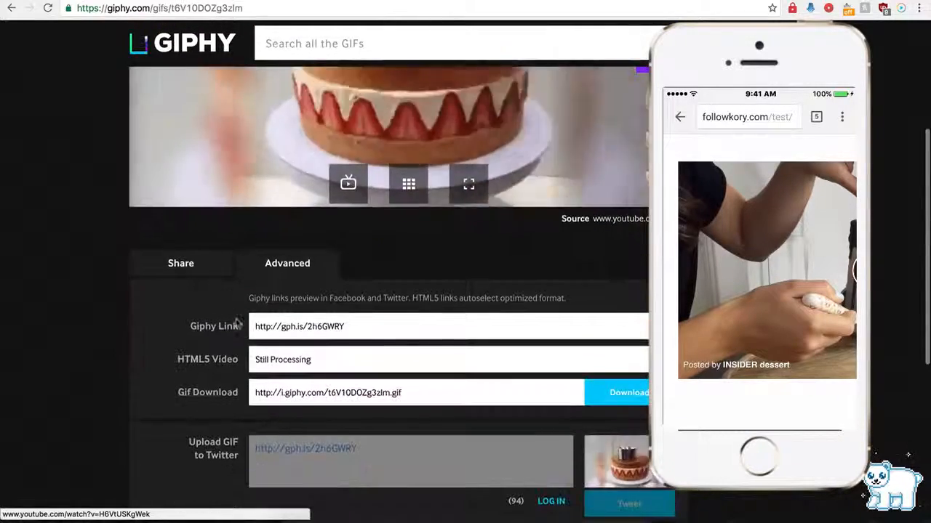
click(288, 327)
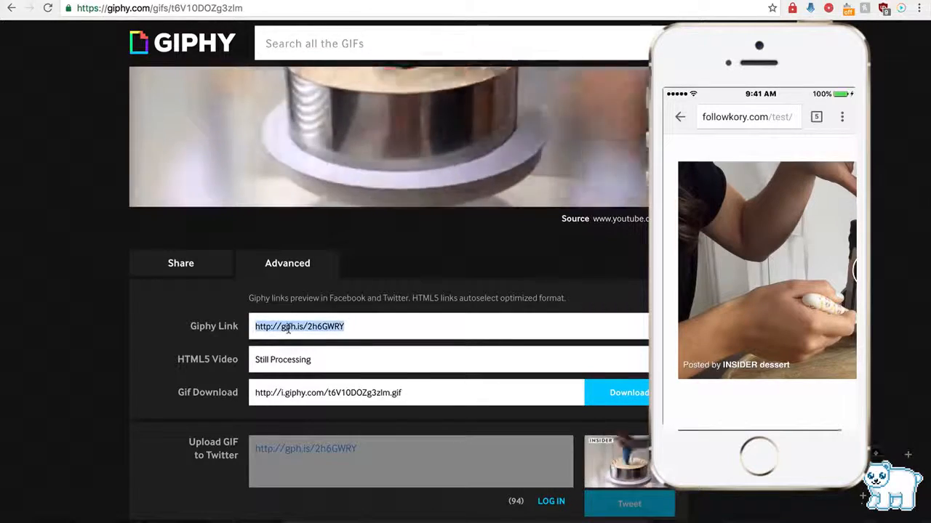
click(313, 1)
click(247, 283)
text(http://gph.is/1ht5GWY)
scroll(138, 356, down, 5)
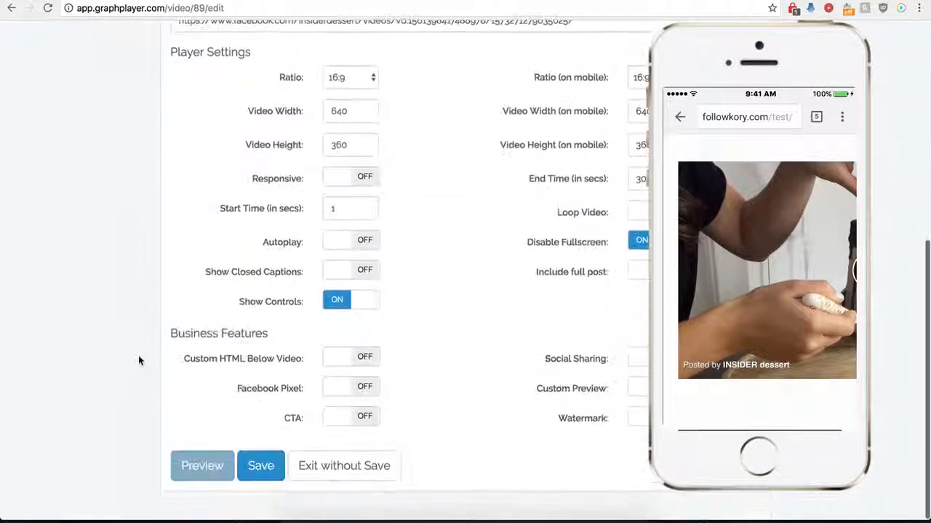
click(260, 479)
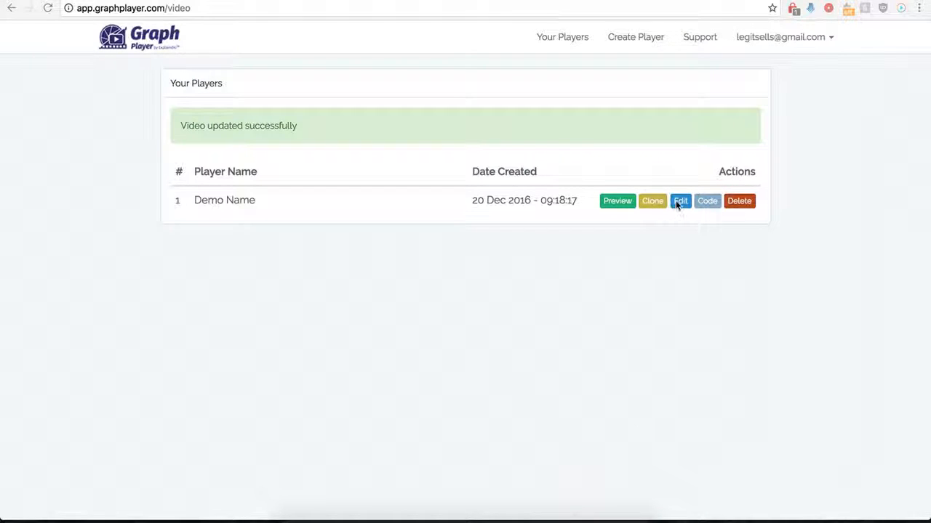
Reopen the Demo Name player's settings, enable Include full post and save the player
click(679, 201)
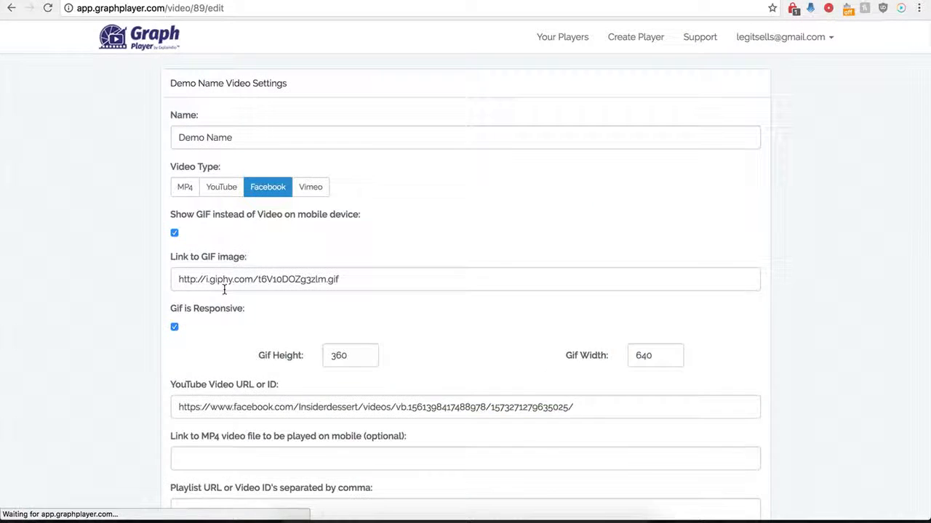
scroll(155, 352, down, 5)
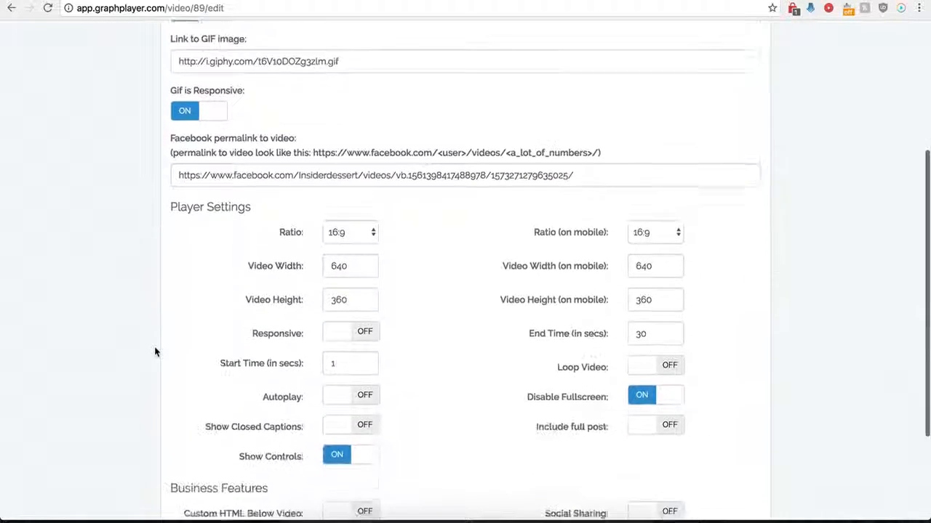
scroll(155, 352, down, 4)
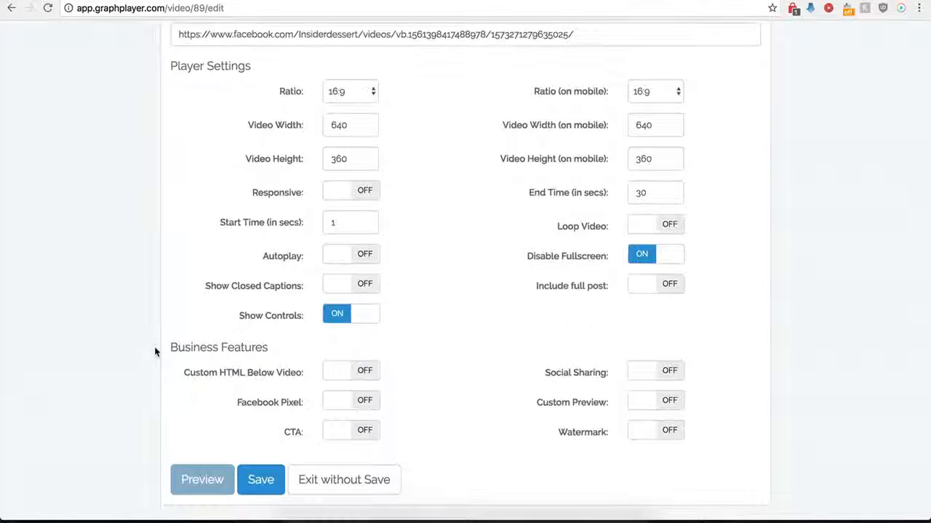
click(670, 286)
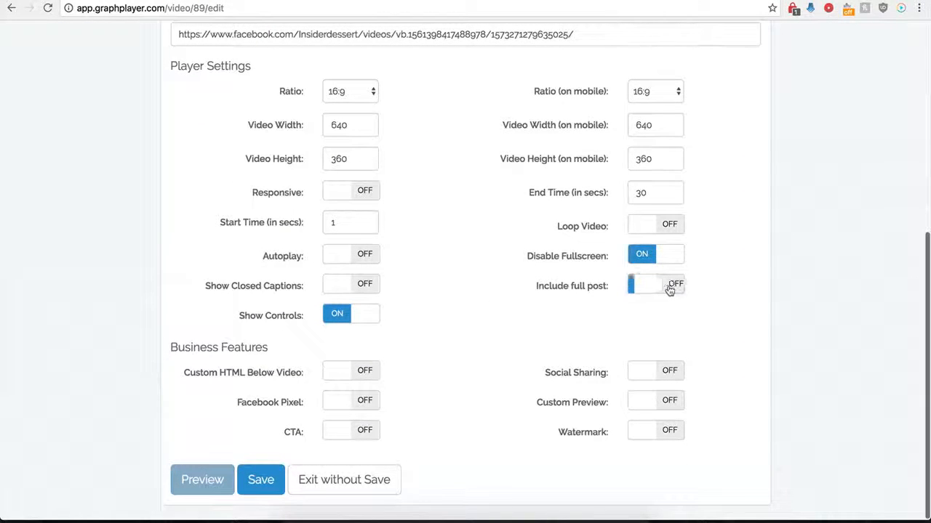
click(256, 480)
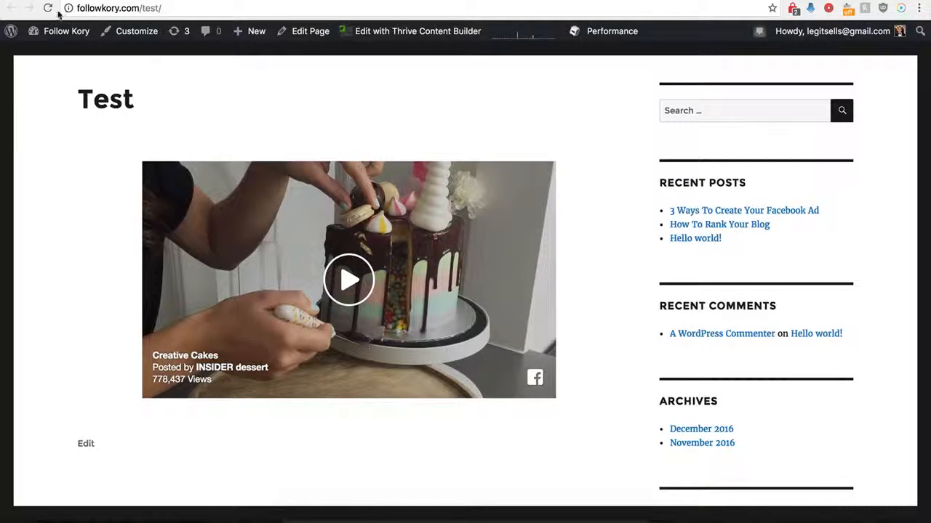
Reload the Test page, examine the full post under the video, open its comments on Facebook and close that page
click(48, 8)
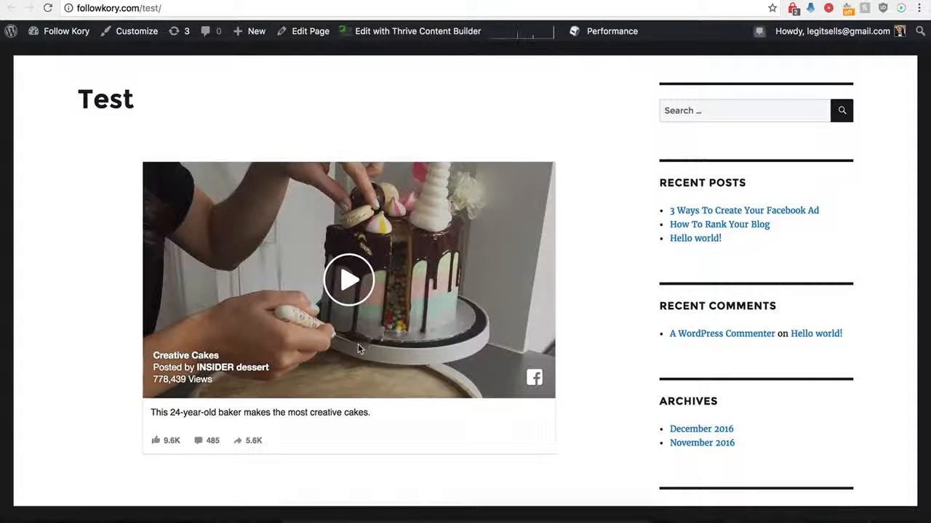
scroll(123, 429, down, 1)
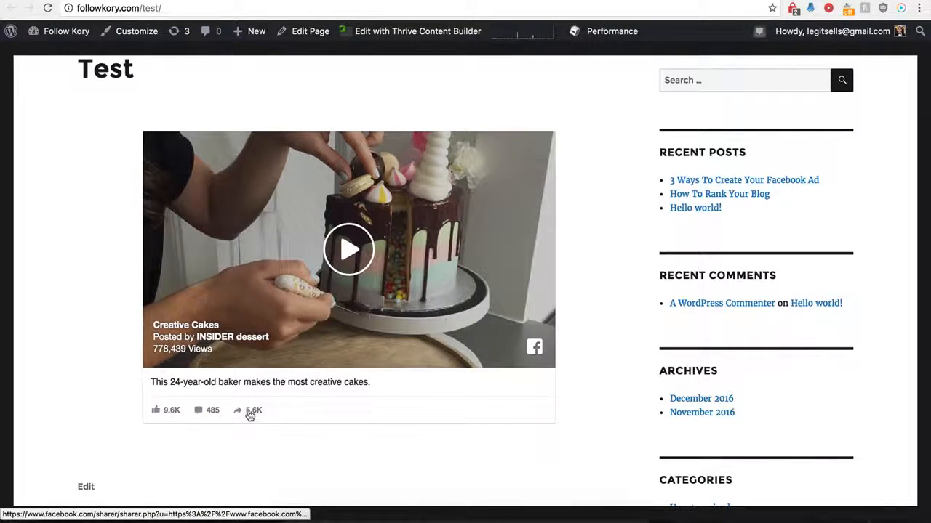
click(201, 412)
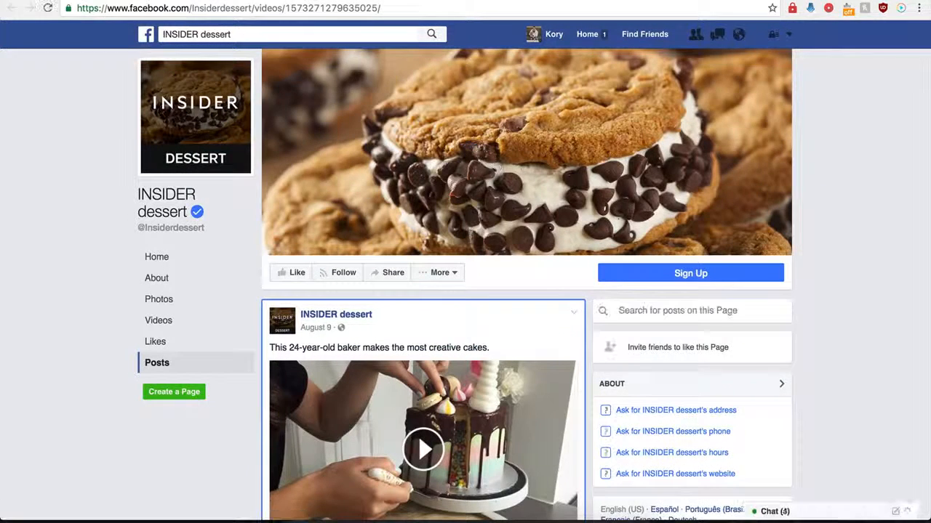
key(super+w)
key(super+w)
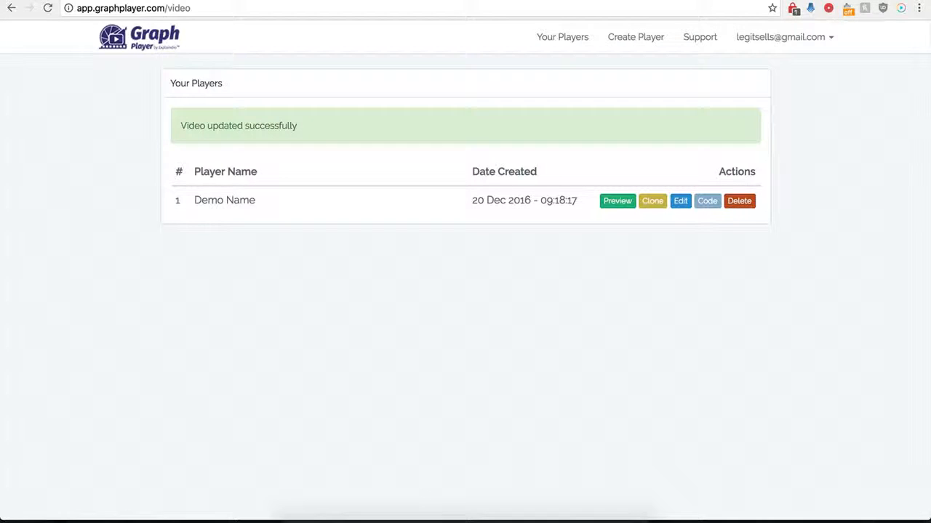
Reopen the Demo Name player's settings and enable Custom HTML Below Video
click(681, 205)
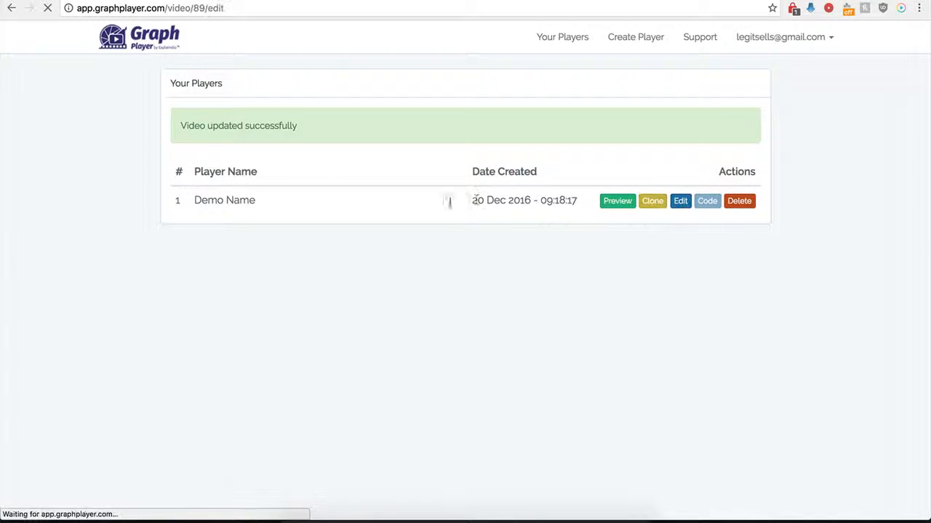
scroll(201, 356, down, 5)
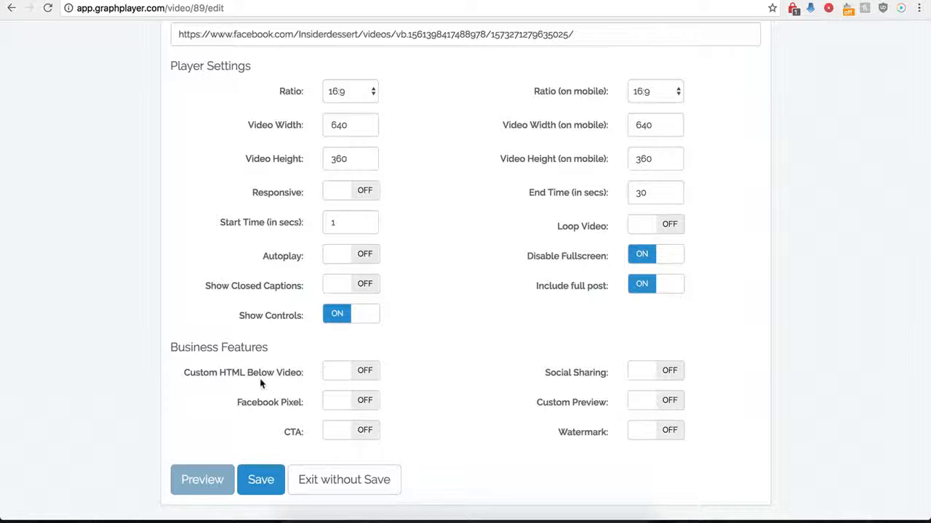
click(363, 371)
scroll(389, 400, down, 3)
click(342, 286)
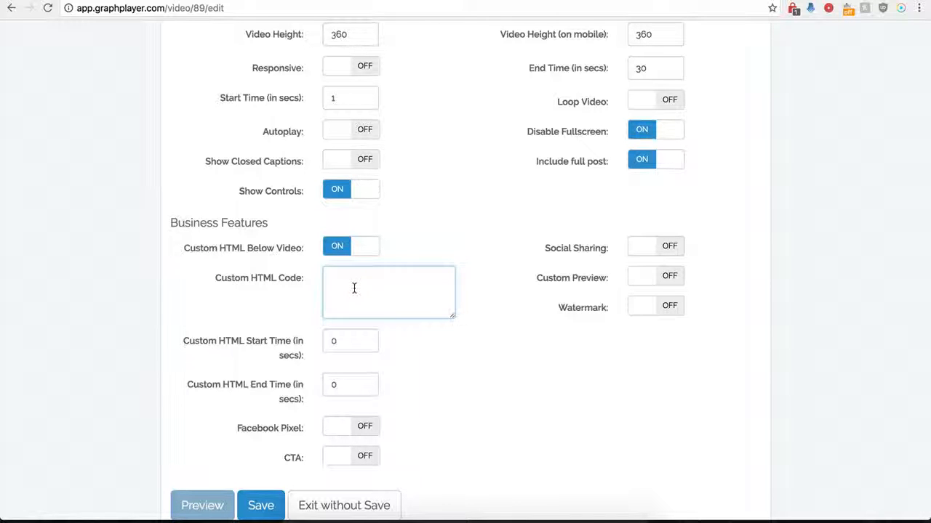
Go over the custom HTML code and timing fields, and set the custom HTML start time to 120 seconds
drag(345, 345, 323, 340)
drag(346, 384, 323, 384)
click(343, 349)
click(361, 289)
scroll(361, 288, up, 4)
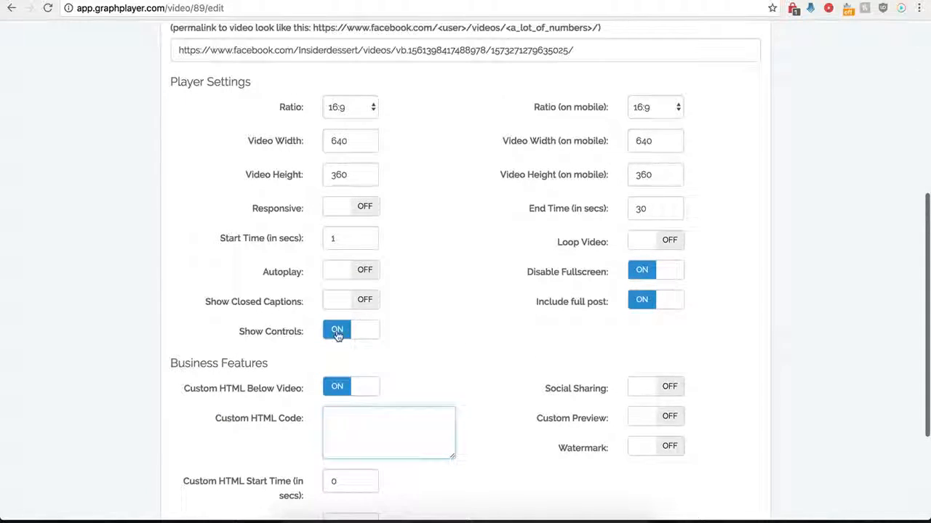
scroll(337, 333, down, 2)
scroll(354, 342, down, 1)
click(353, 322)
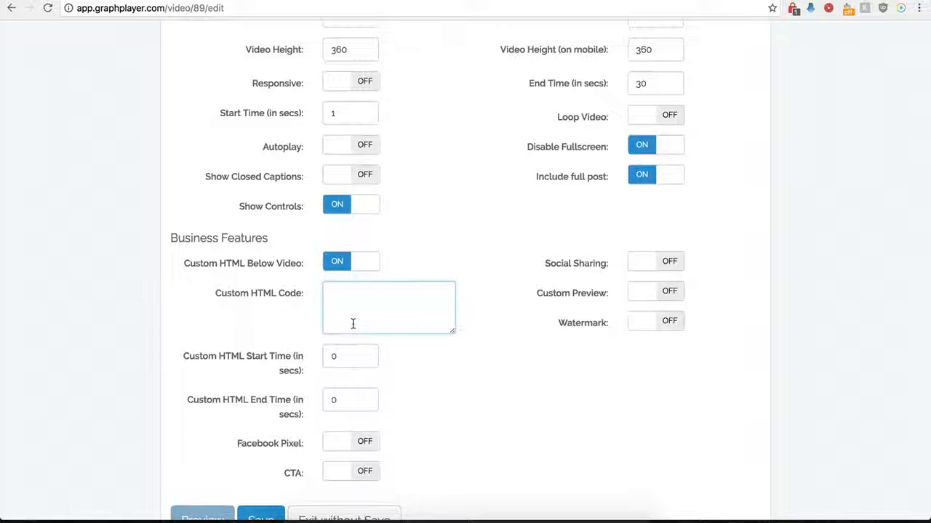
double_click(325, 356)
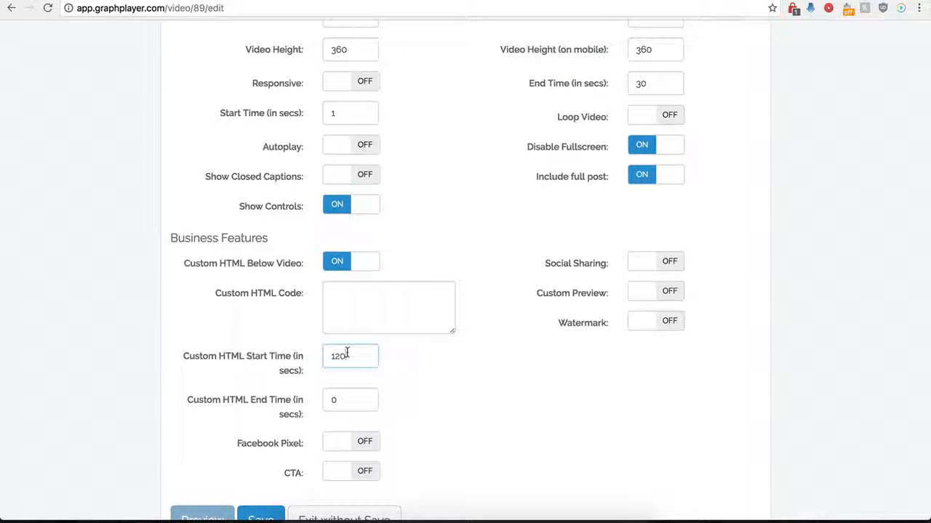
click(345, 299)
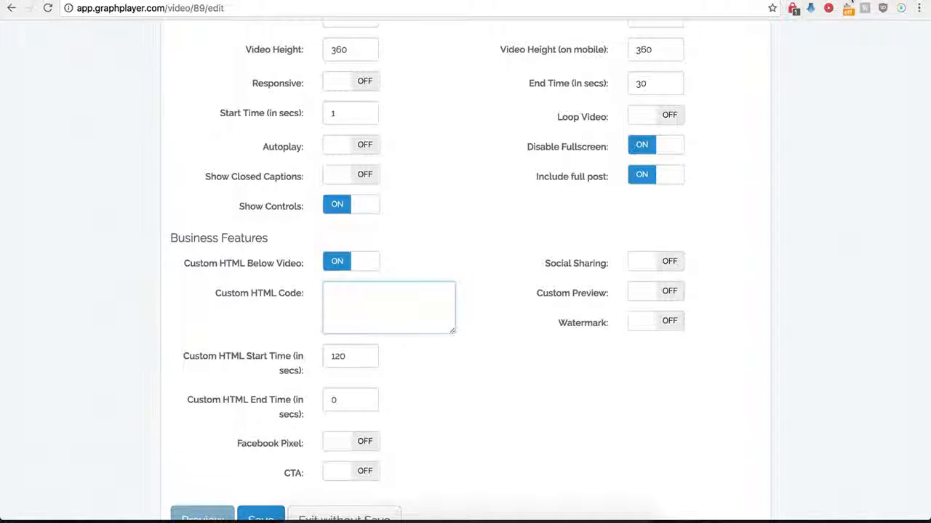
scroll(412, 301, down, 1)
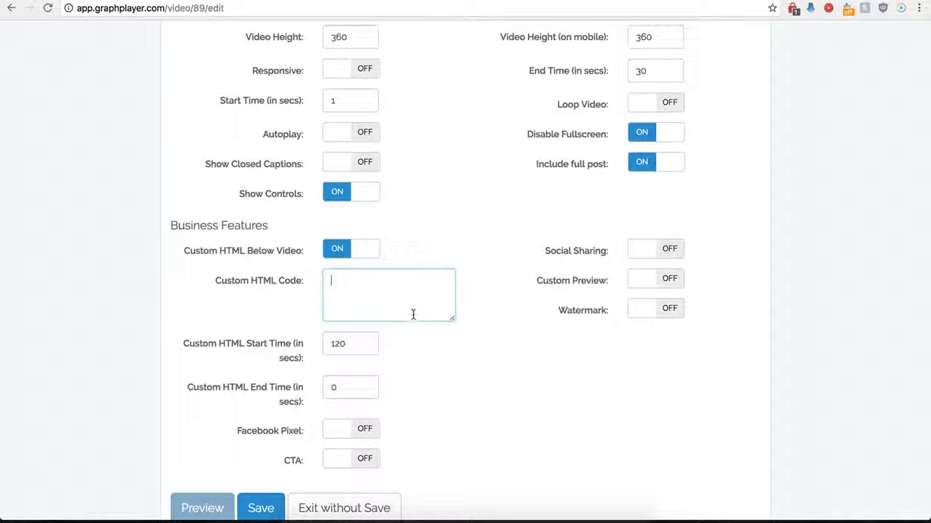
key(super+v)
drag(451, 322, 483, 362)
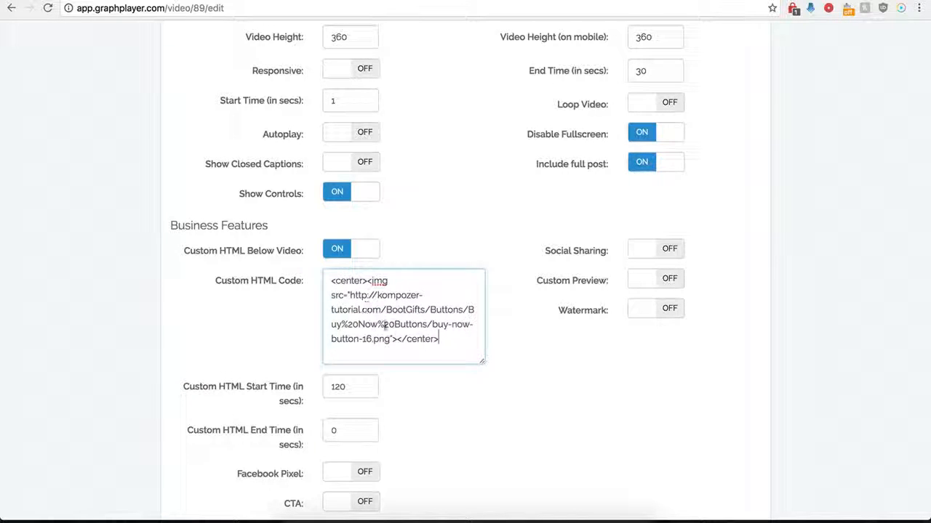
click(355, 373)
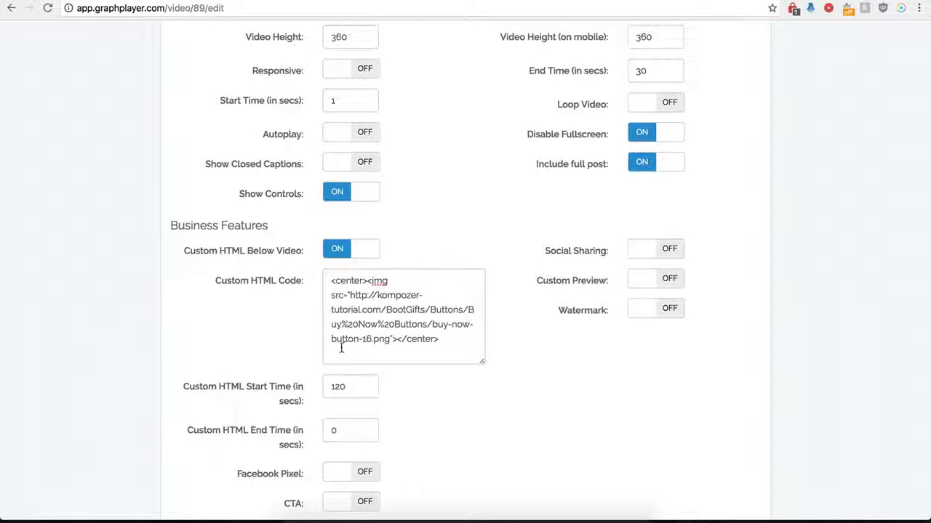
Set the custom HTML start time to 0 seconds and save the player
drag(354, 388, 339, 388)
double_click(339, 389)
text(0)
click(434, 434)
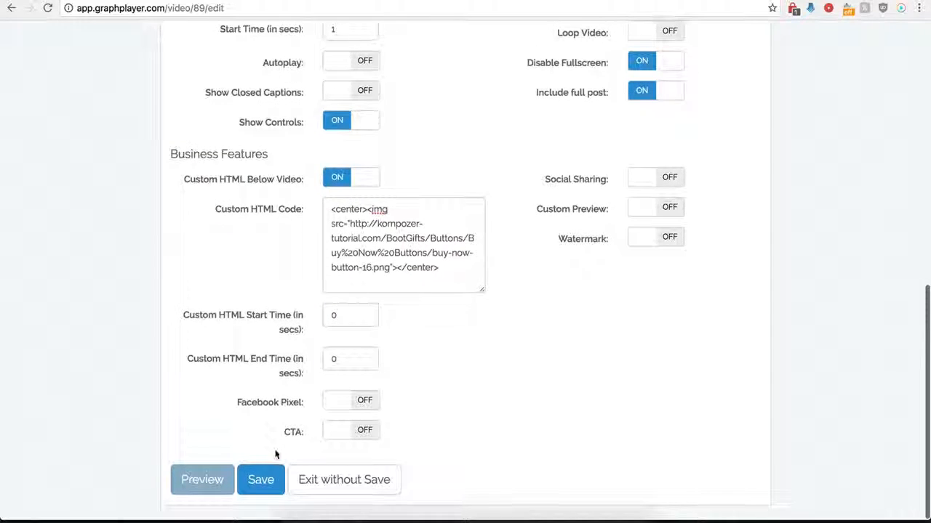
click(260, 481)
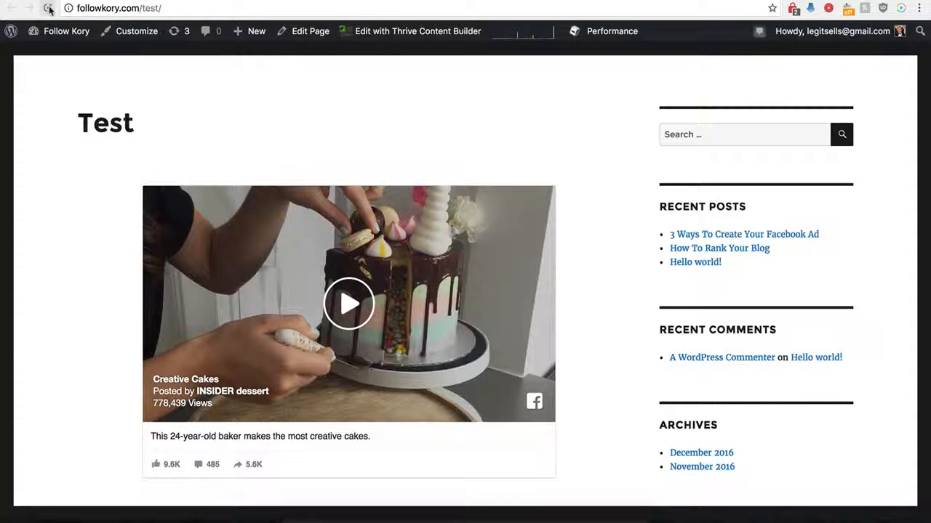
Reload the Test page and examine the custom HTML content displayed below the embedded video post
click(49, 8)
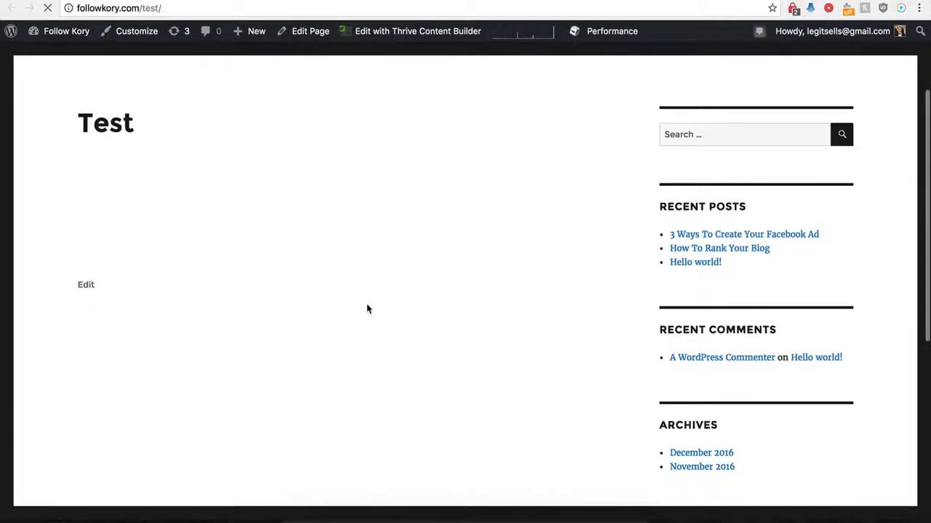
scroll(332, 328, down, 2)
scroll(332, 327, down, 5)
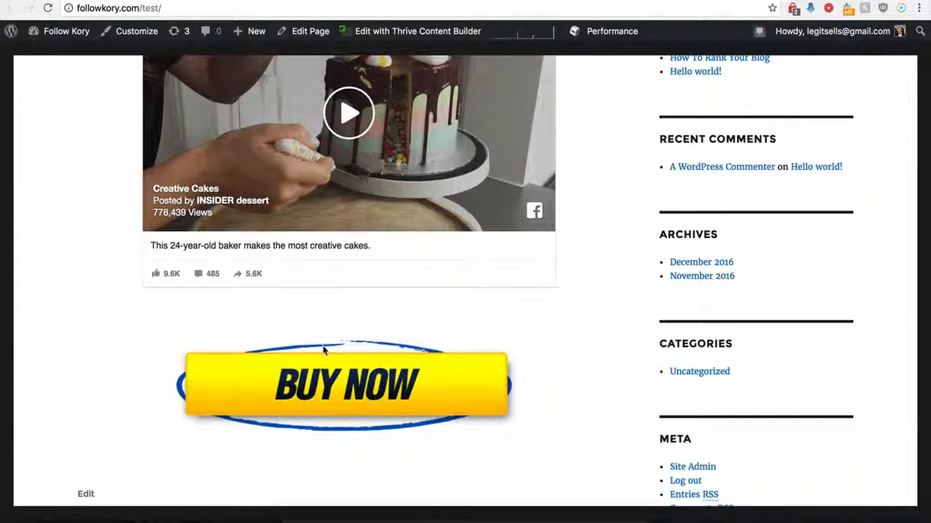
scroll(324, 351, up, 2)
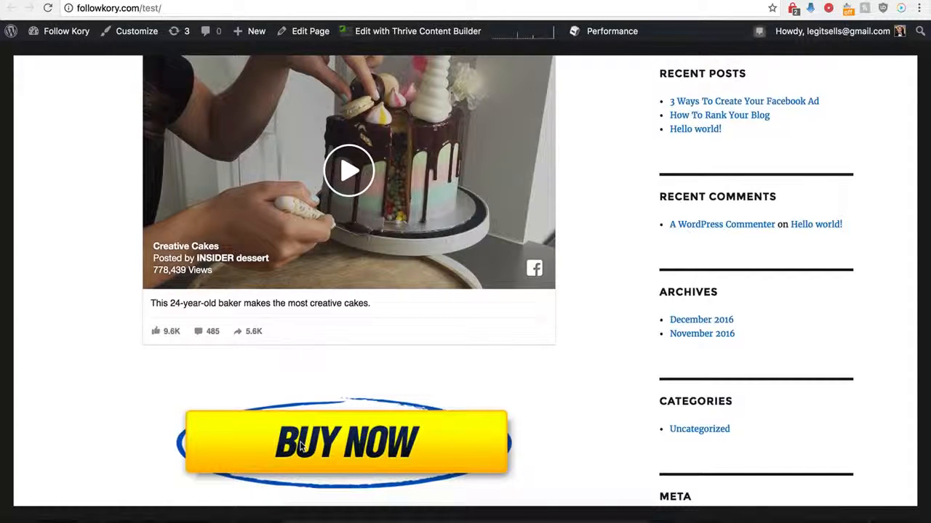
scroll(317, 410, up, 2)
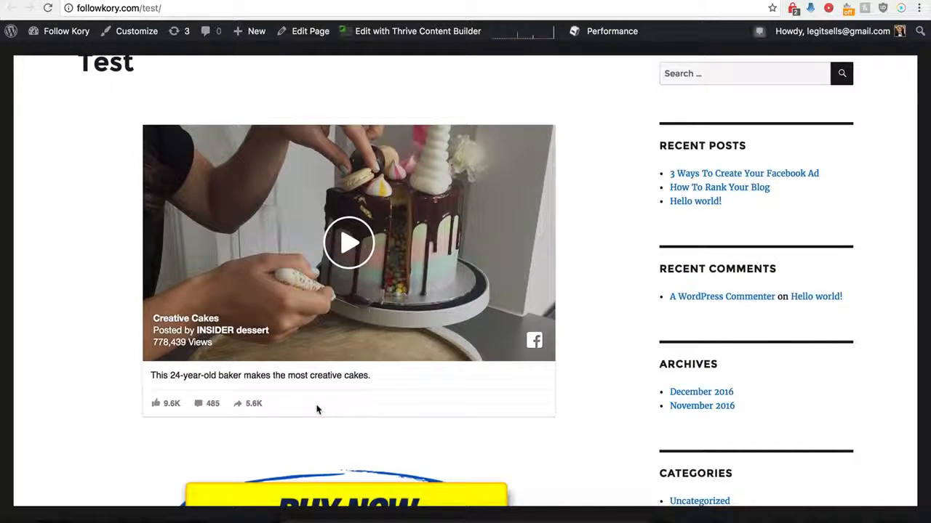
scroll(318, 409, down, 1)
scroll(369, 157, up, 2)
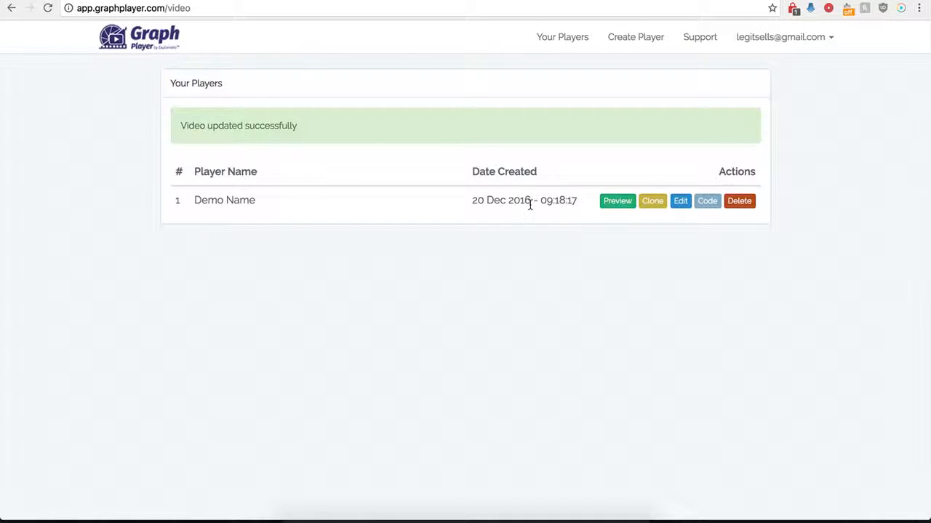
Edit the Demo Name player and turn off the custom HTML below the video
click(678, 202)
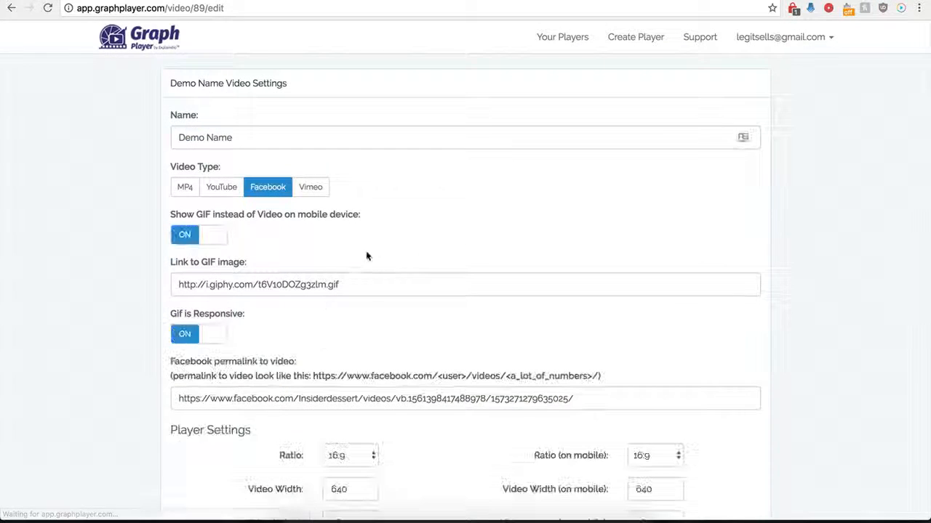
scroll(166, 395, down, 5)
scroll(167, 392, down, 2)
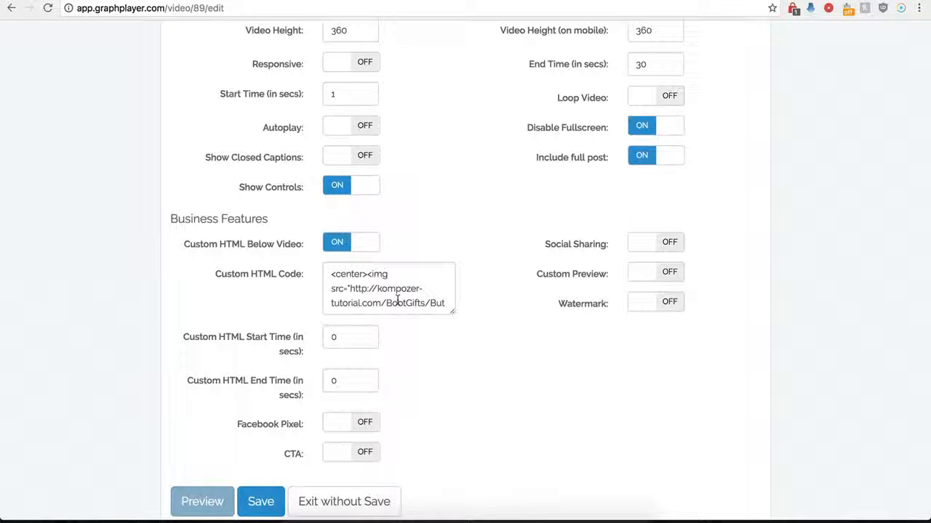
click(338, 242)
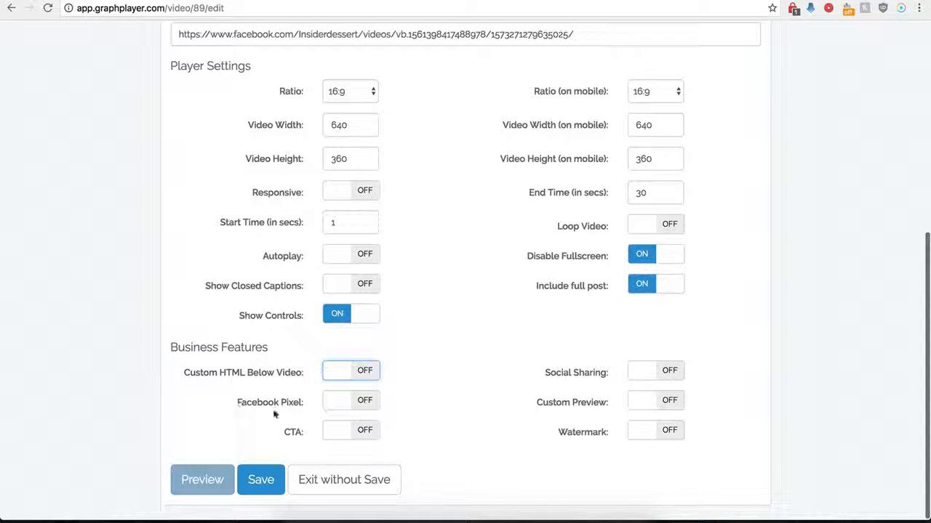
Turn on the Facebook Pixel option to view its code and timing fields, and turn it off again
click(367, 402)
scroll(320, 419, down, 2)
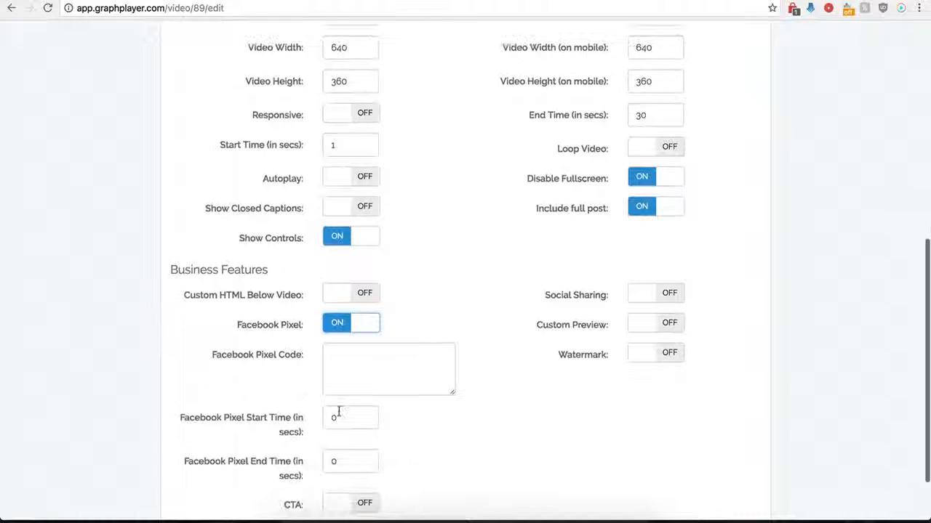
scroll(344, 378, down, 1)
click(361, 337)
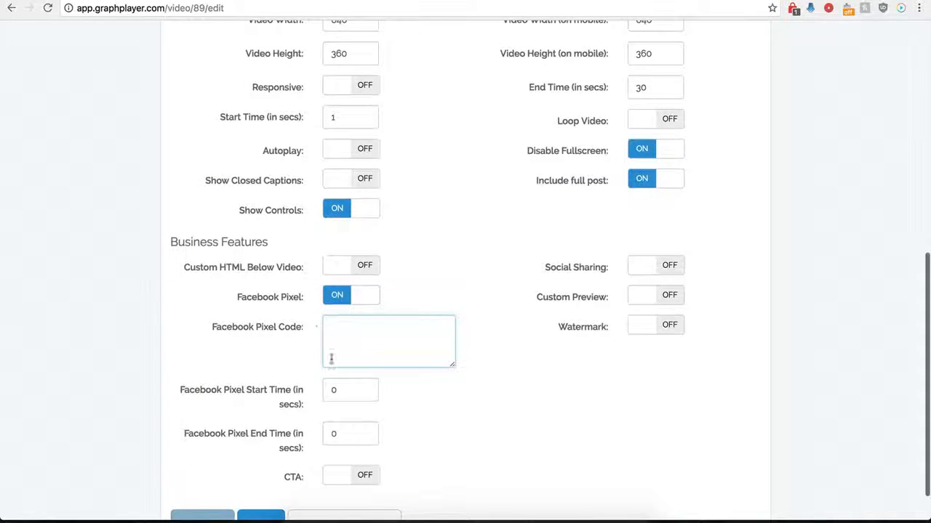
click(335, 296)
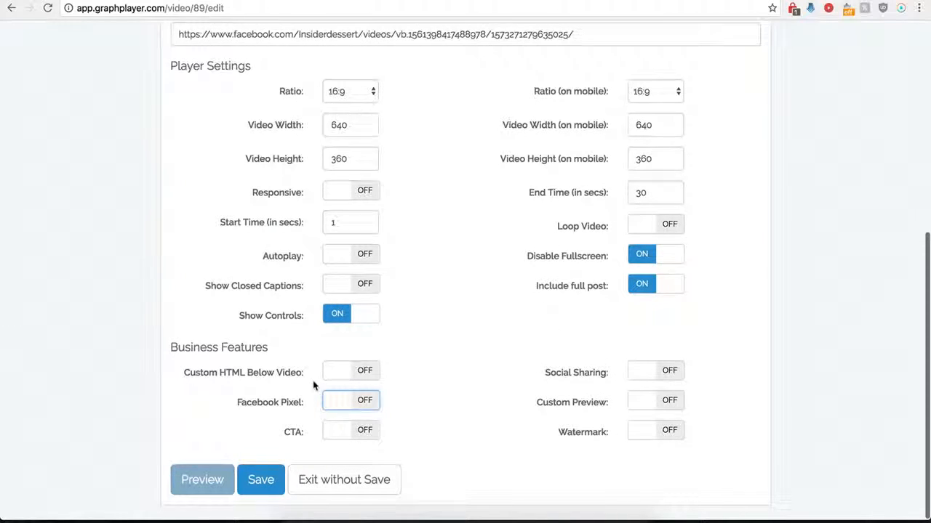
Turn on the CTA and enter the kompozer-tutorial.com Buy Now button image as its image URL
click(367, 432)
scroll(420, 458, down, 4)
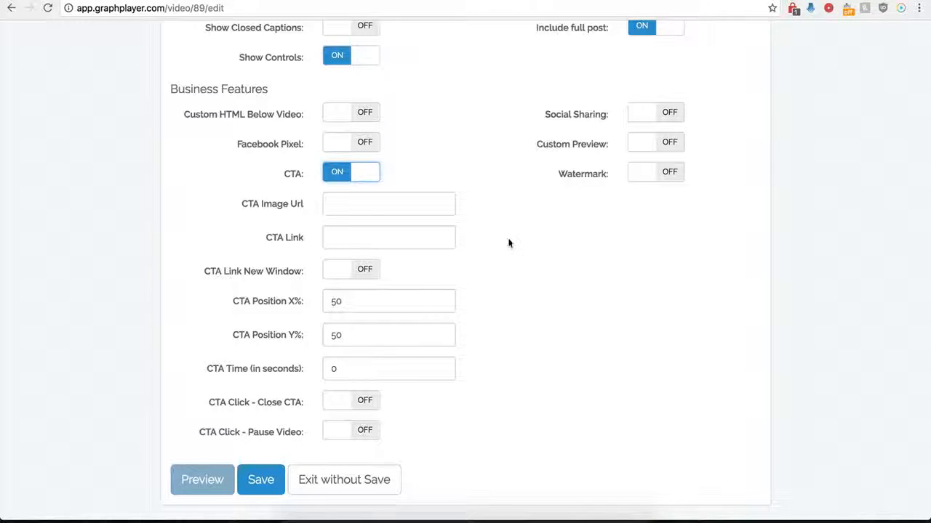
click(394, 203)
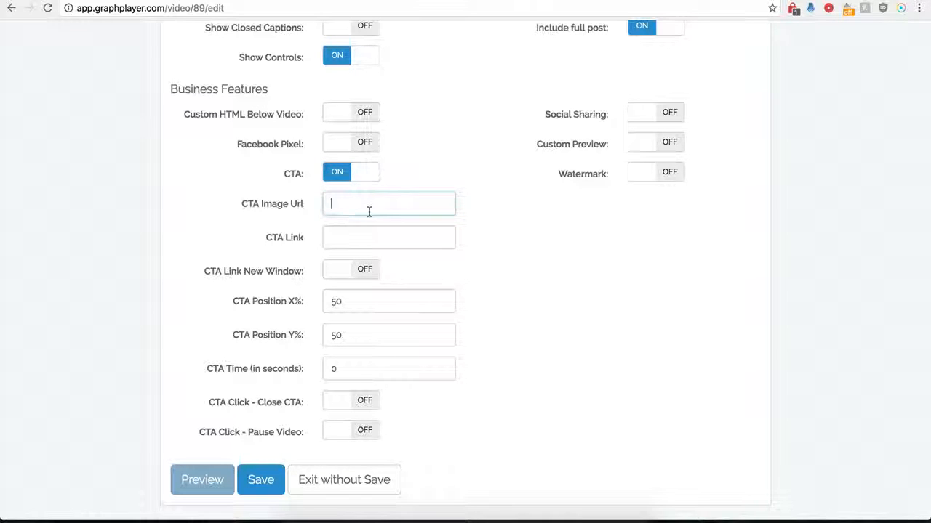
text(http://kompozer-tutorial.com/buy-now-button-ib.png)
click(340, 239)
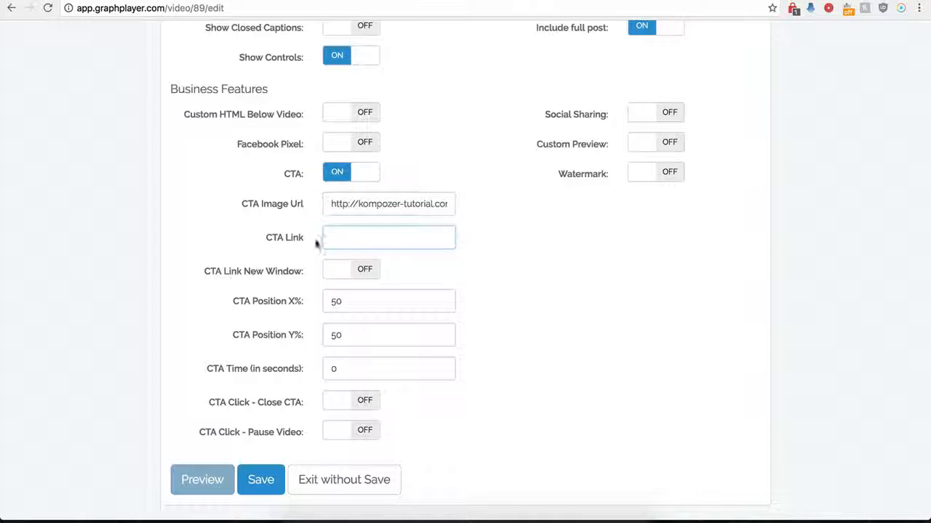
click(345, 240)
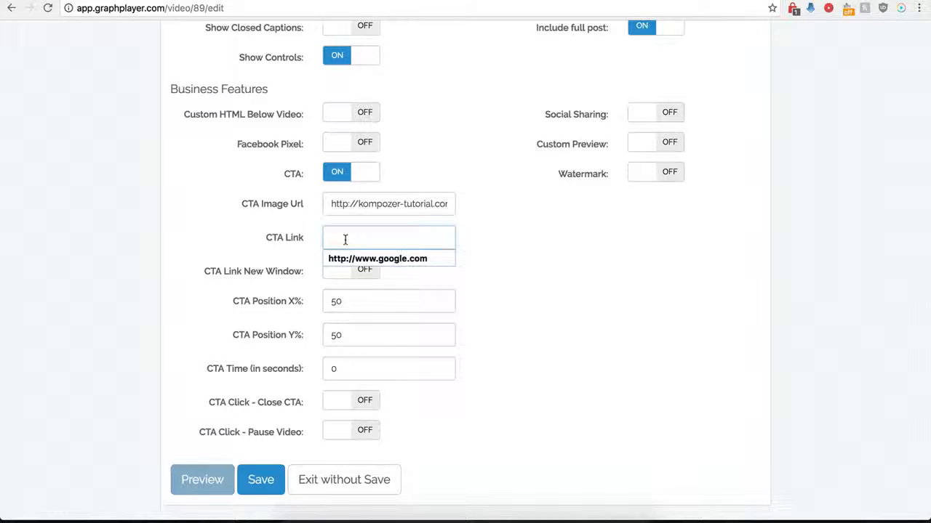
click(355, 258)
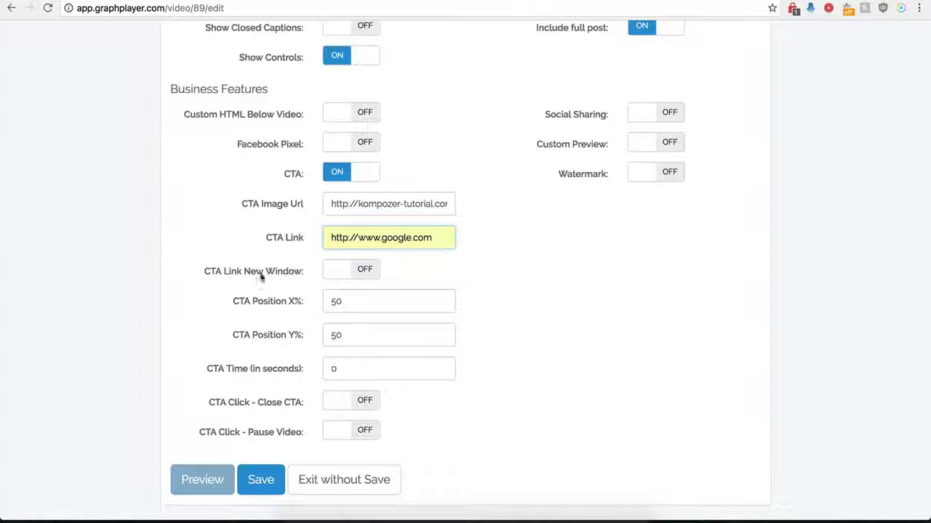
click(364, 270)
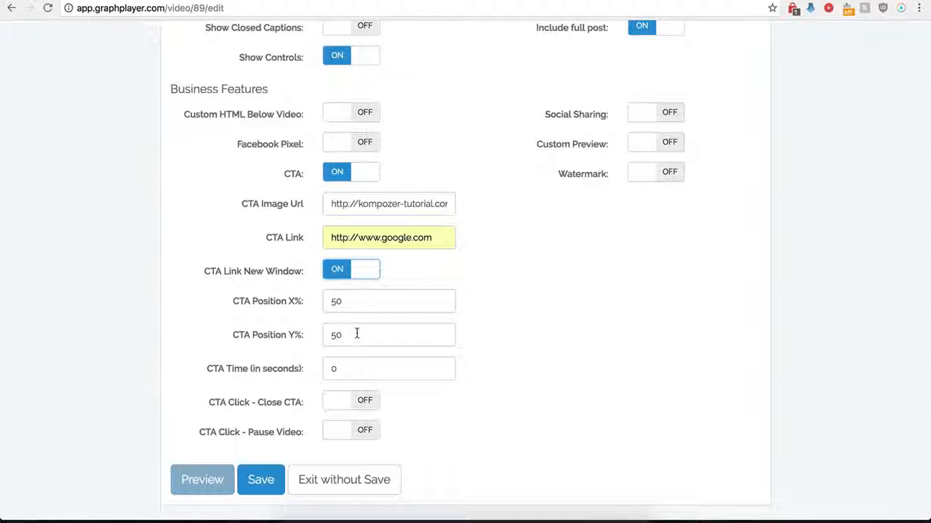
Try a CTA time of 120 seconds and set it back to 0
click(344, 369)
drag(345, 368, 325, 370)
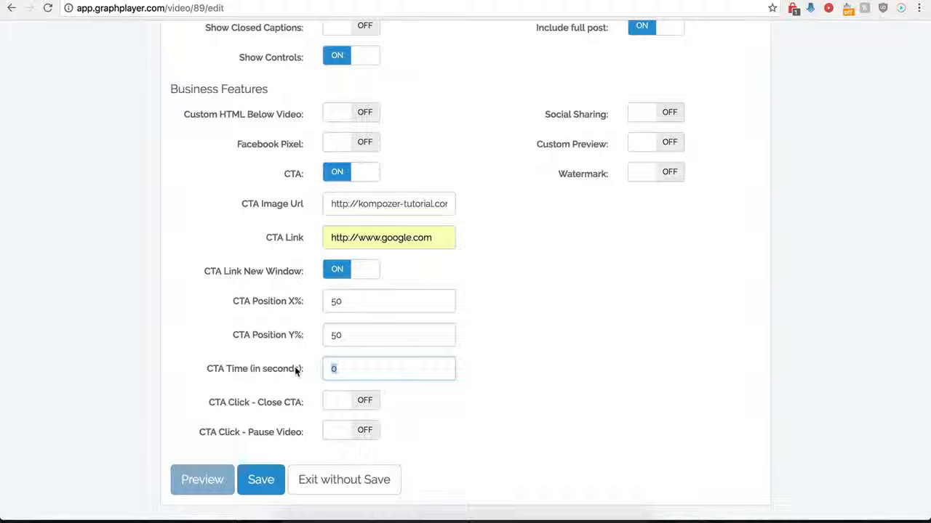
text(12)
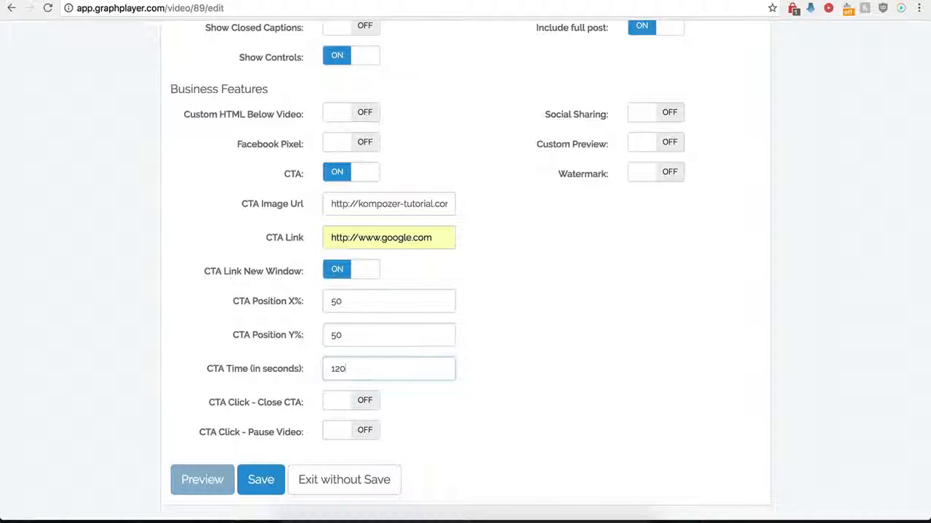
key(BackSpace)
key(BackSpace)
key(BackSpace)
text(0)
Make the CTA close when it is clicked and save the player
click(384, 433)
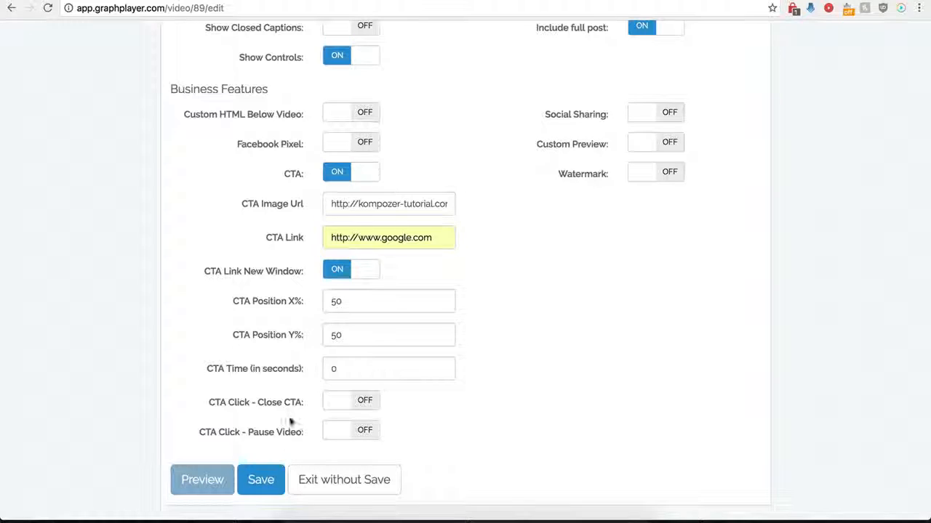
click(365, 405)
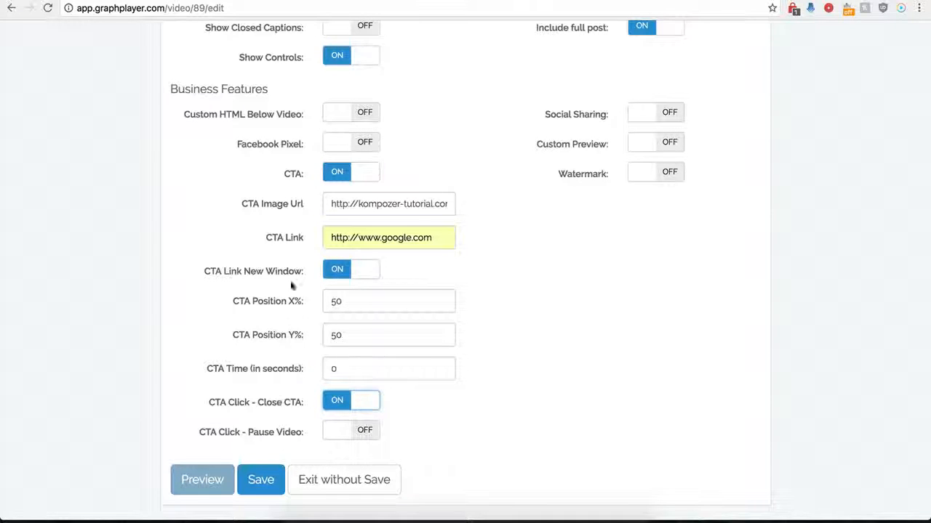
click(248, 494)
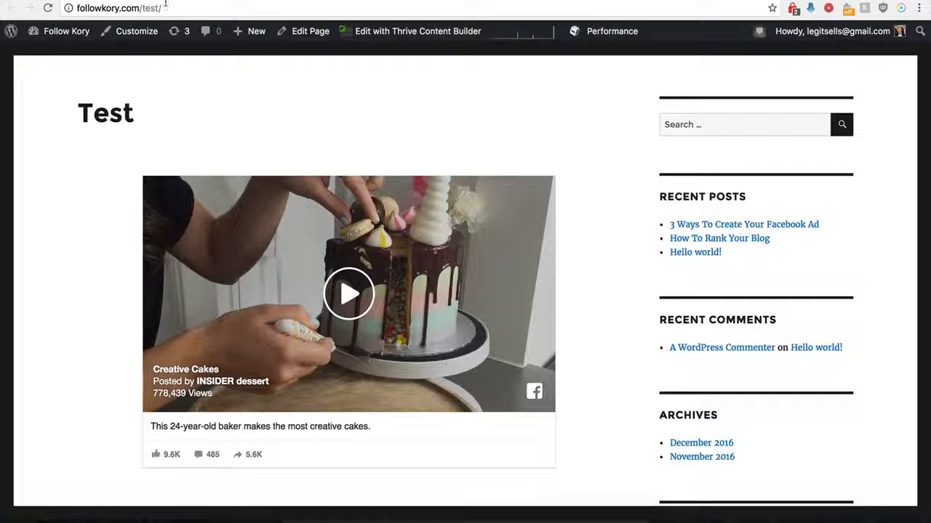
Reload the Test page to check the CTA button's placement on the video, and return to the player list
click(48, 8)
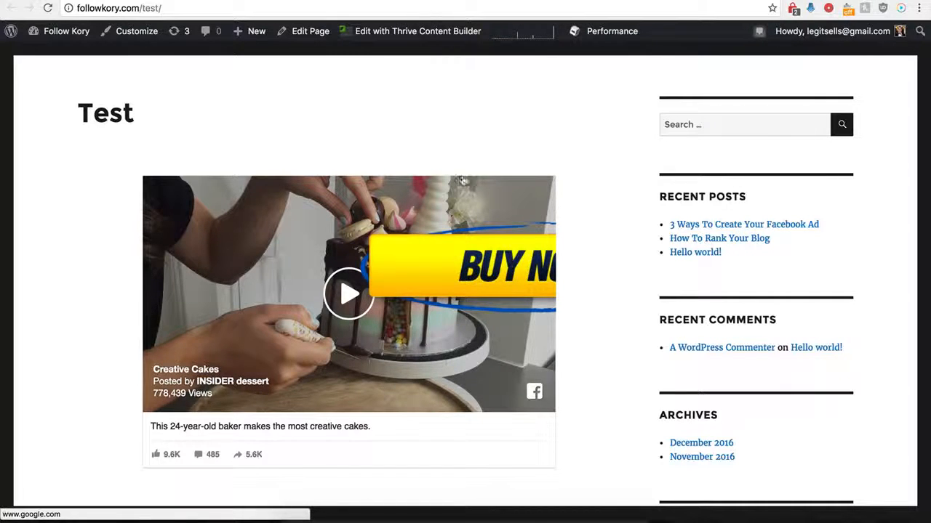
click(250, 1)
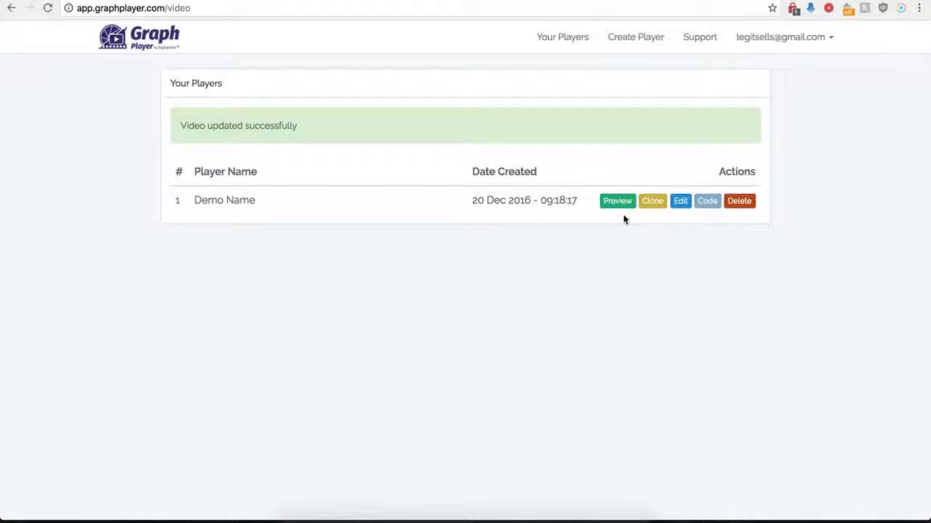
Set the Demo Name player's CTA Position X to 0%, save it, and try the Buy Now button on the Test page
click(678, 202)
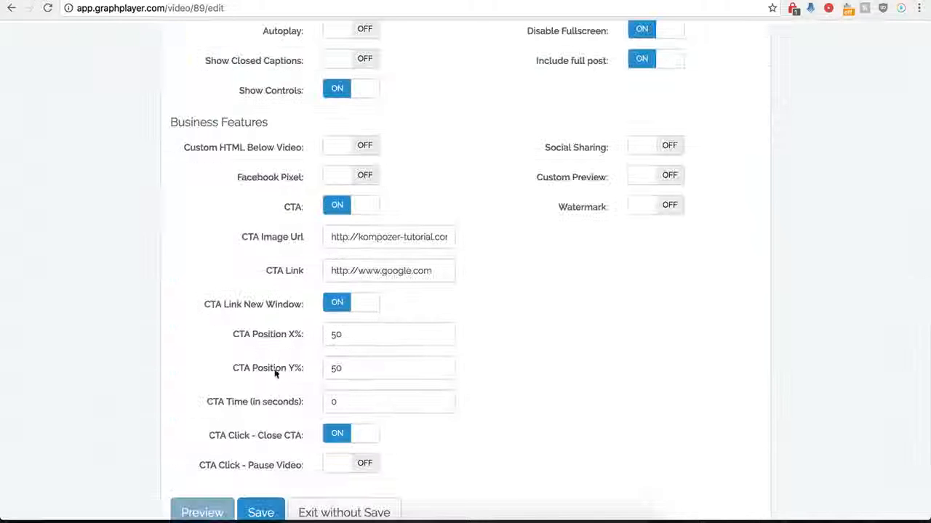
scroll(291, 373, down, 1)
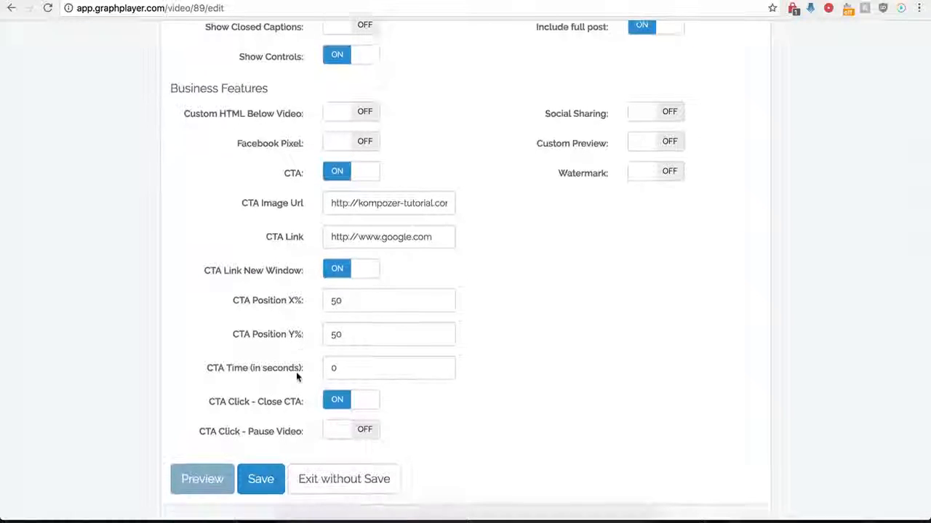
click(350, 307)
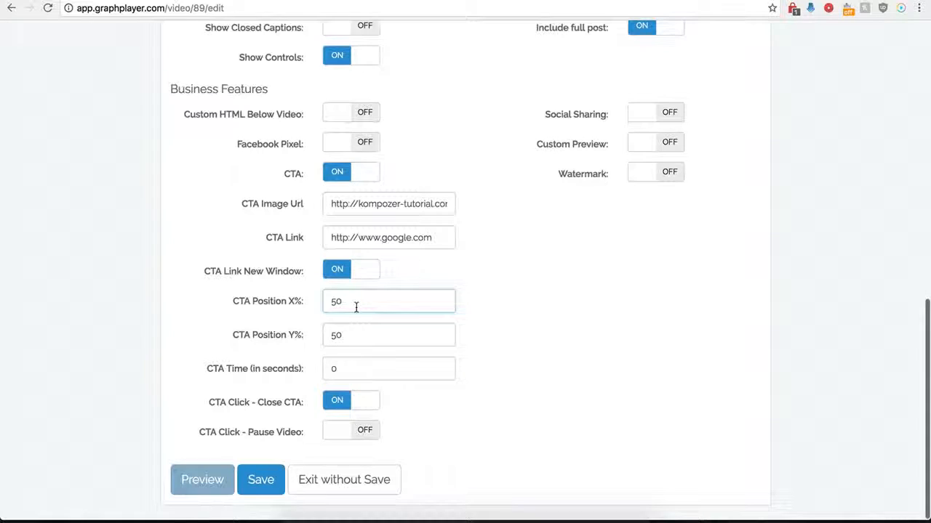
key(BackSpace)
key(BackSpace)
text(0)
click(260, 480)
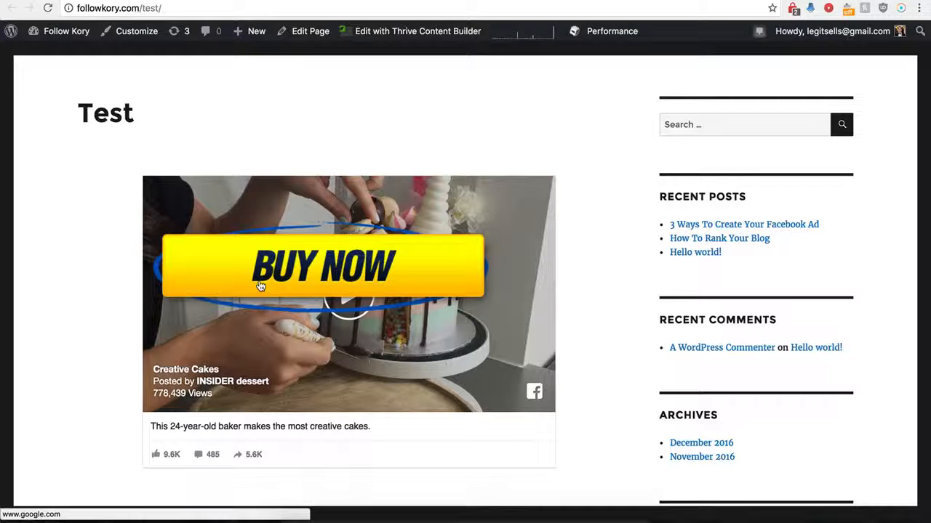
click(331, 269)
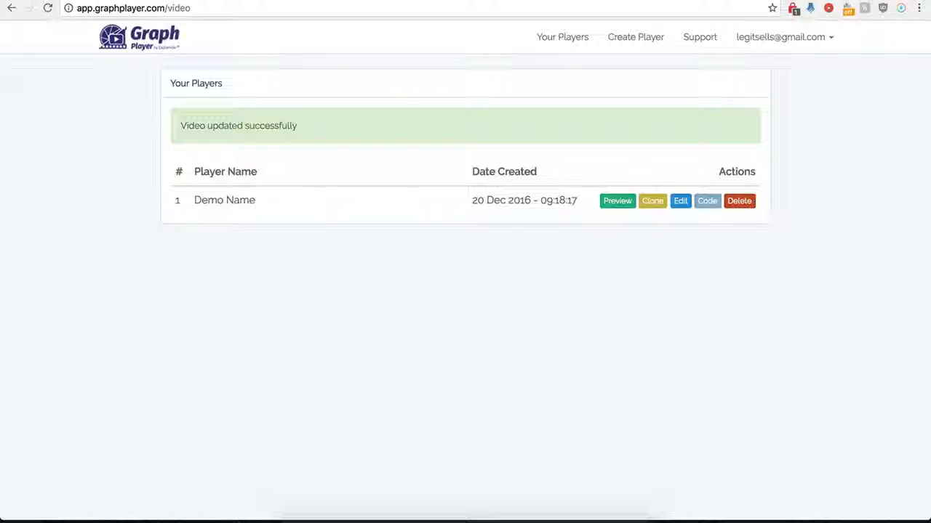
Reopen the Demo Name player's settings and turn off the CTA
click(680, 200)
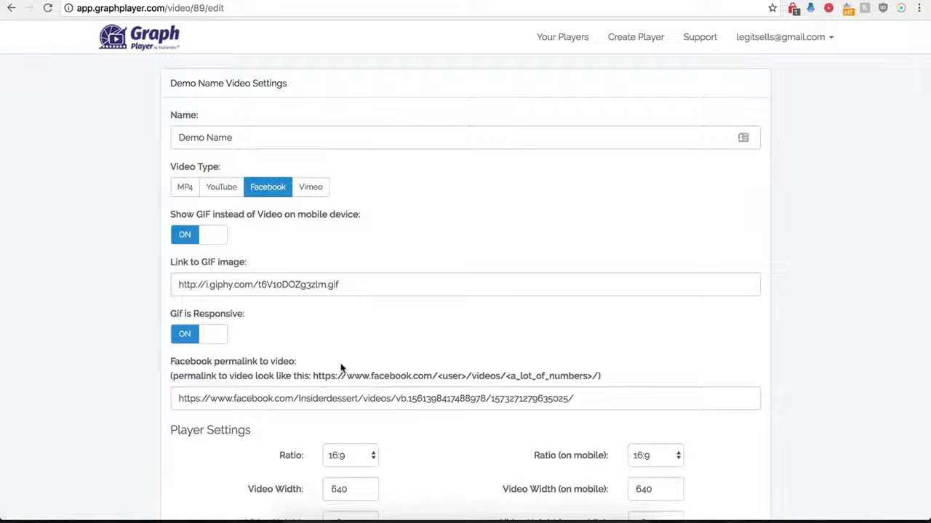
scroll(353, 318, down, 9)
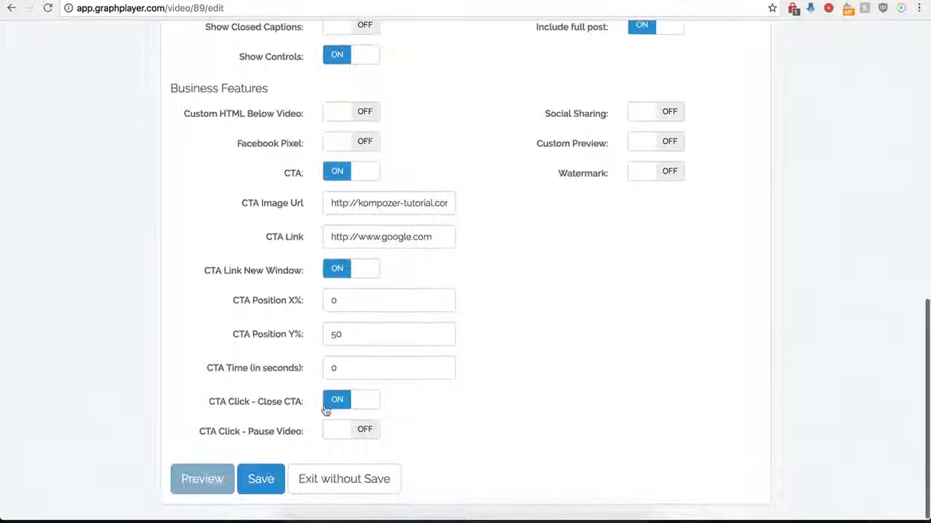
click(337, 172)
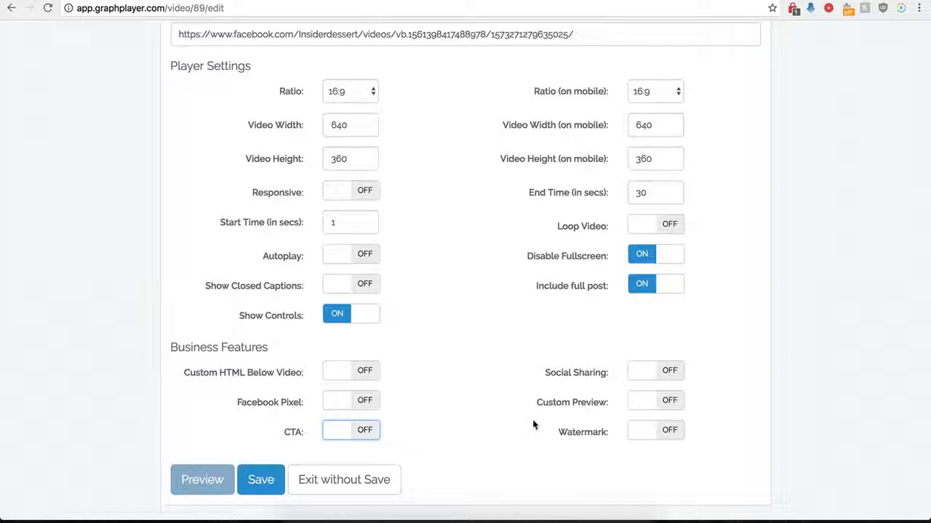
click(652, 372)
scroll(514, 400, down, 3)
scroll(517, 404, down, 2)
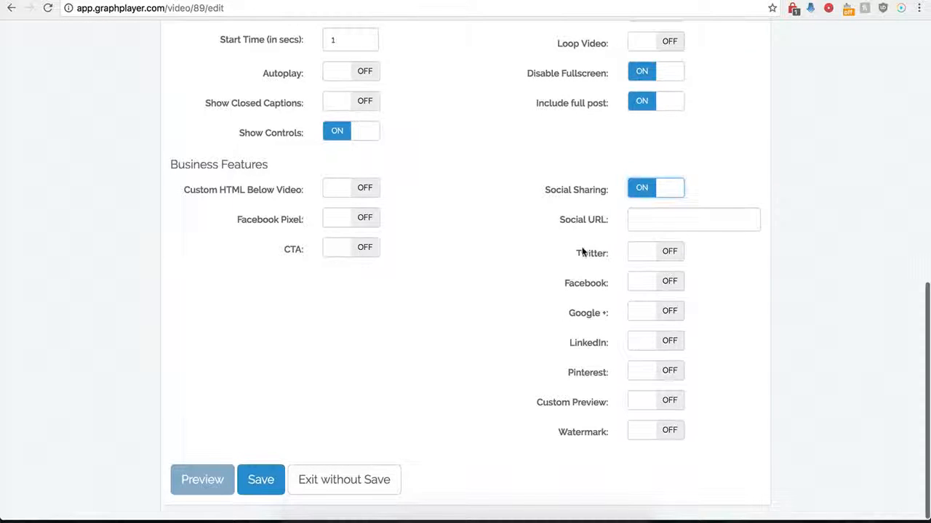
click(640, 220)
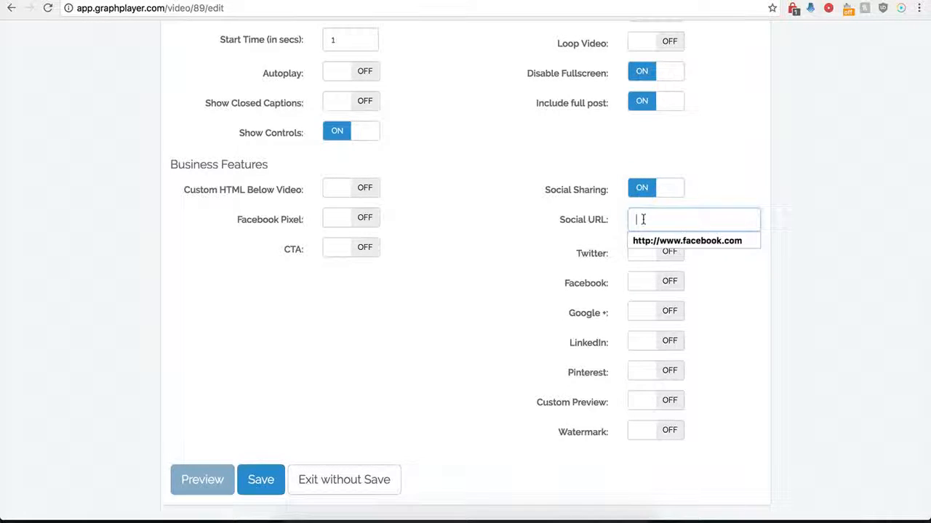
click(644, 241)
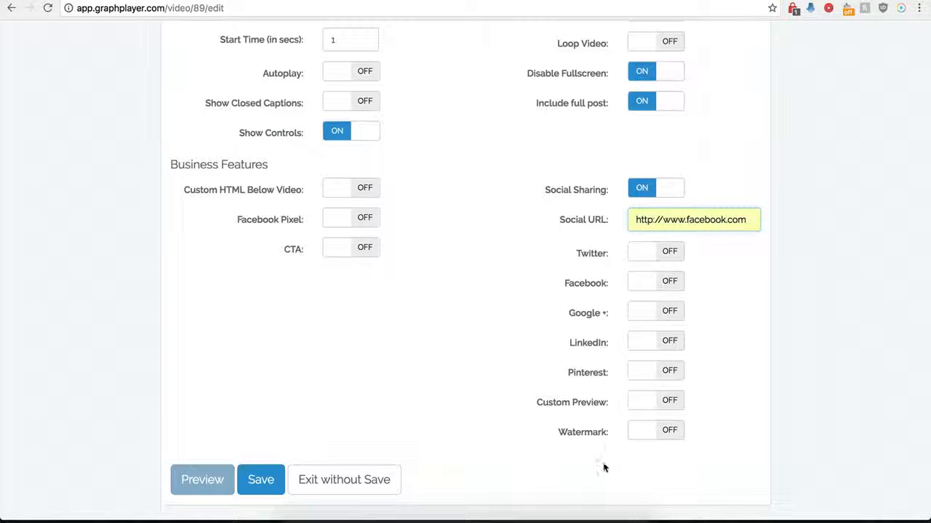
Turn on Twitter sharing with the handle "testing" and the text "twitter"
click(666, 254)
click(649, 284)
click(650, 317)
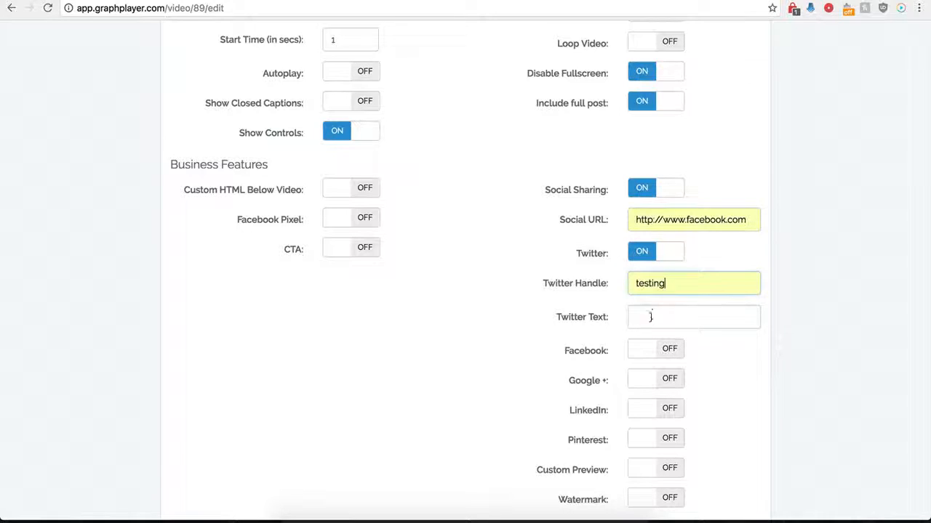
click(650, 336)
Turn on Facebook, Google + and LinkedIn sharing for the Demo Name player and save it
scroll(574, 305, down, 1)
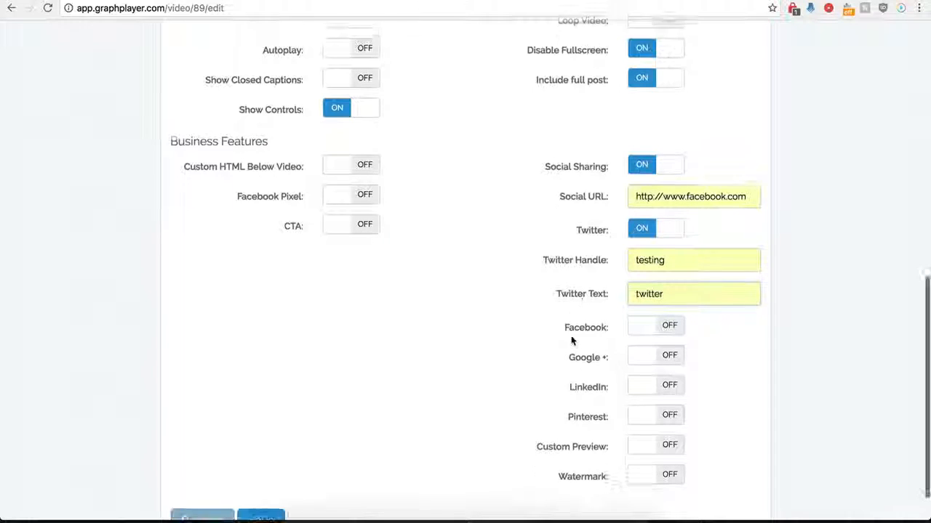
click(668, 324)
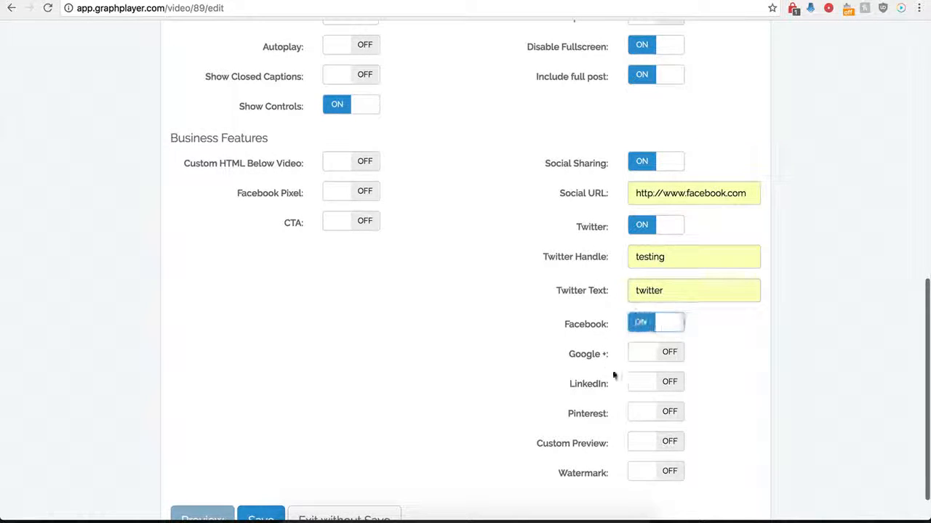
click(669, 354)
click(666, 383)
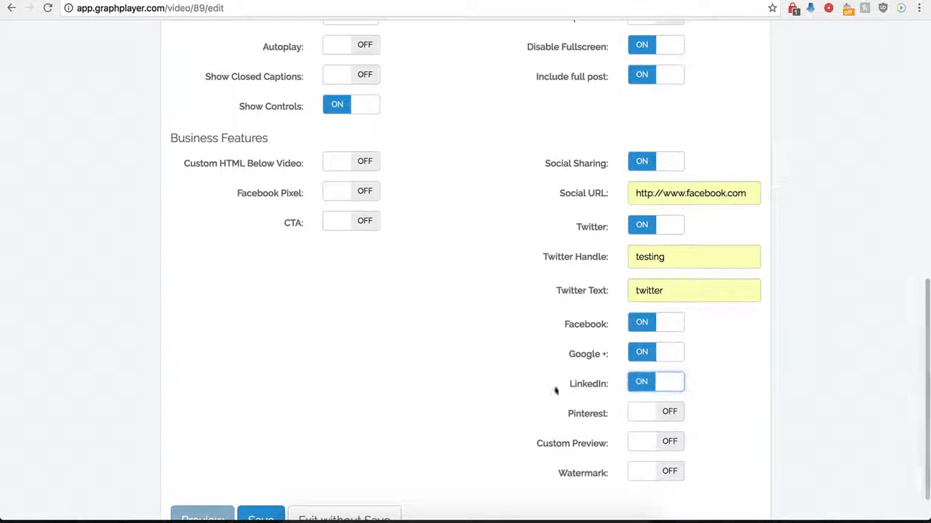
scroll(642, 384, down, 2)
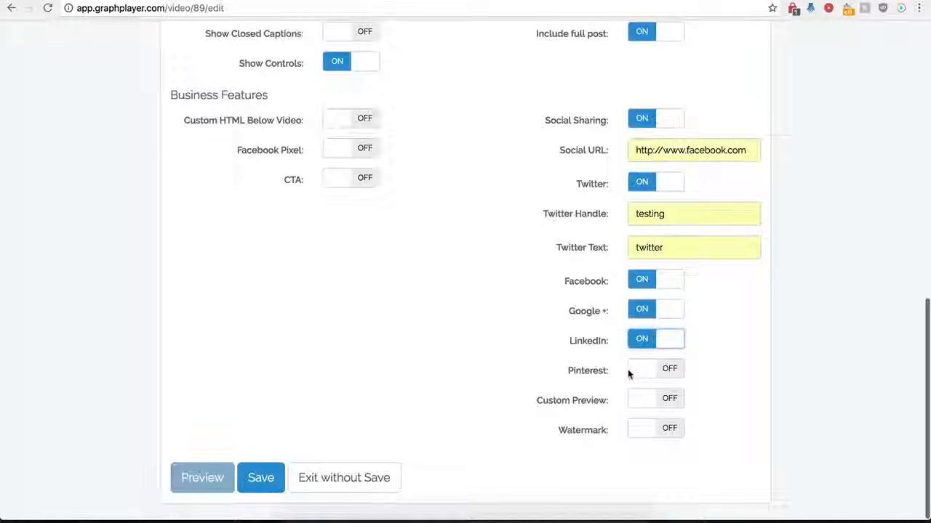
click(262, 480)
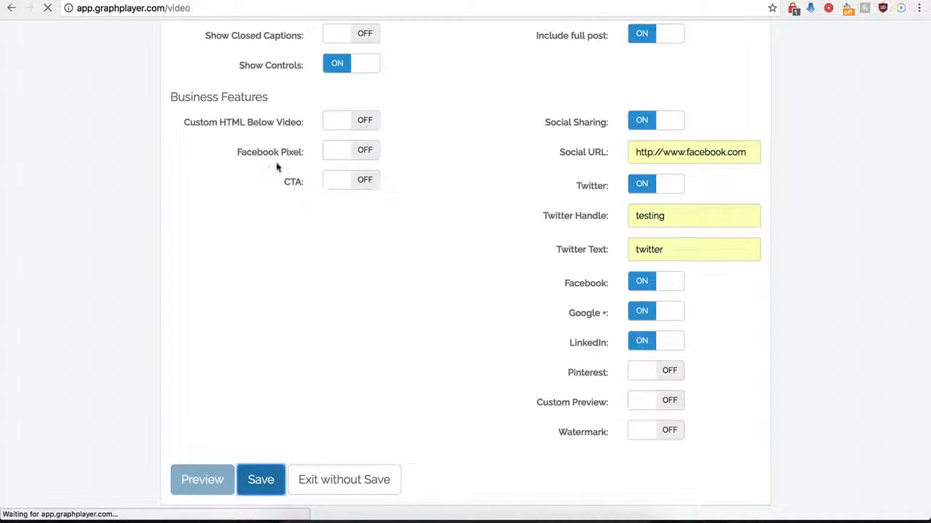
Reload the WordPress Test page and check the social sharing buttons below the video
click(193, 0)
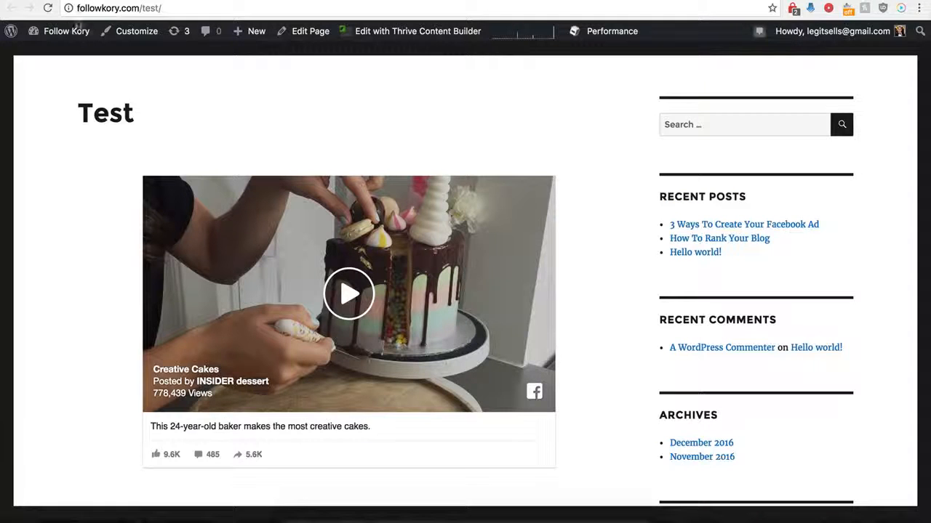
click(48, 8)
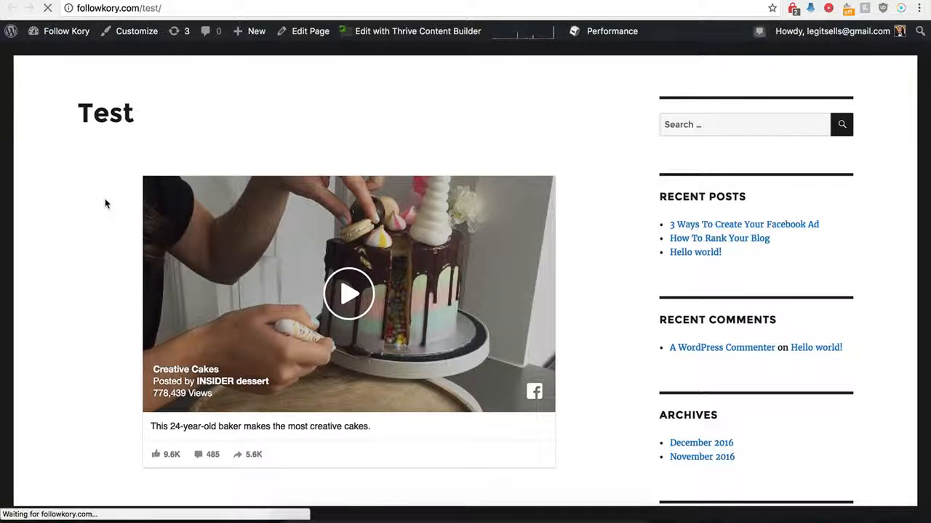
scroll(191, 426, down, 2)
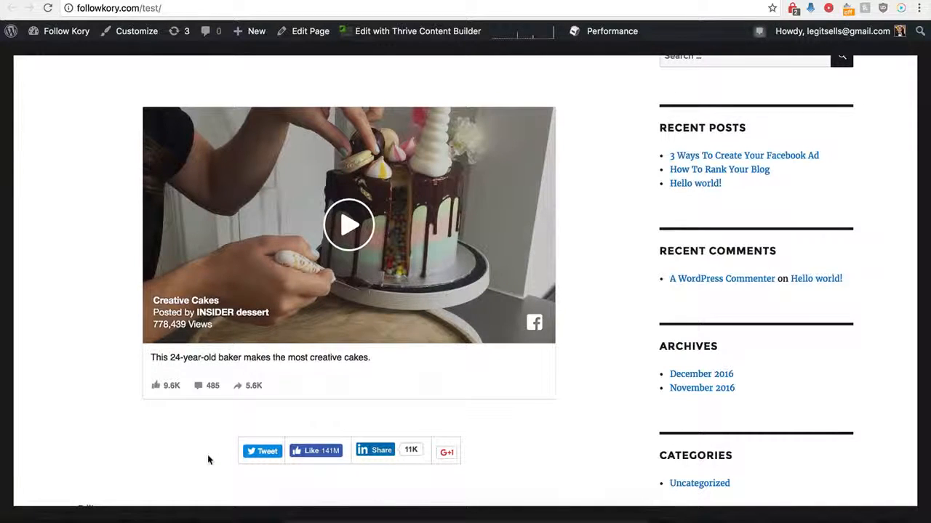
Reopen the Demo Name player's settings in GraphPlayer and turn off social sharing
click(195, 1)
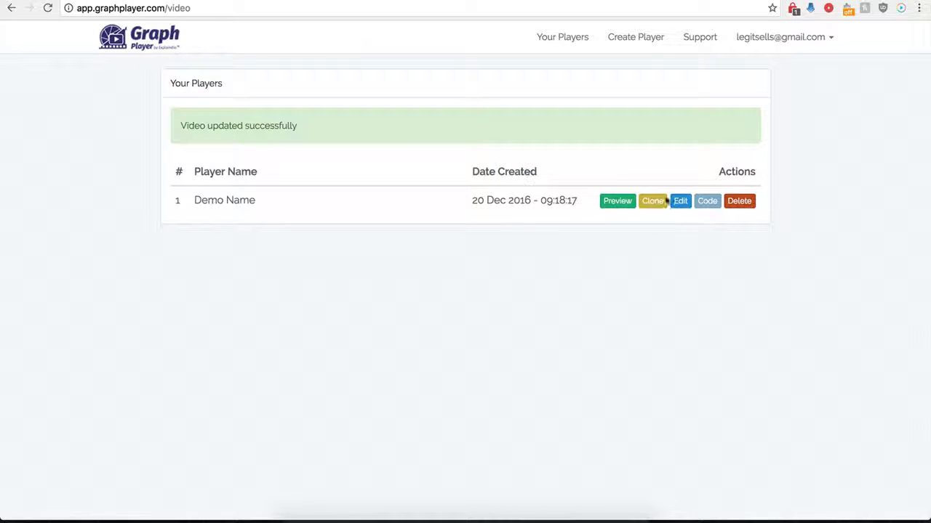
click(680, 202)
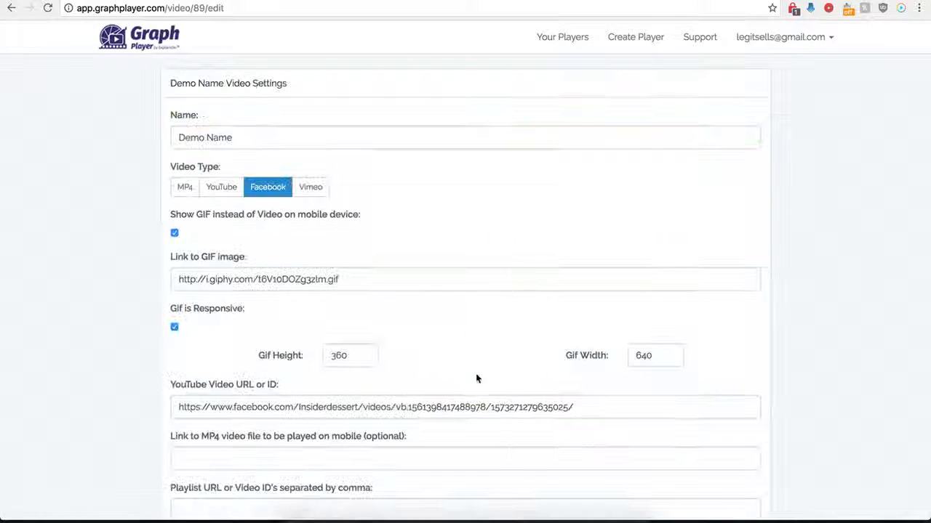
scroll(477, 378, down, 10)
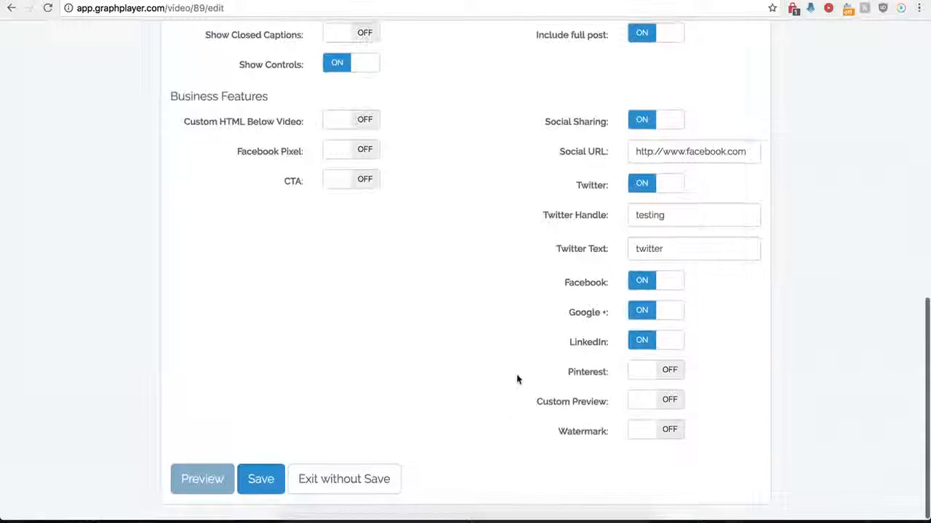
click(640, 123)
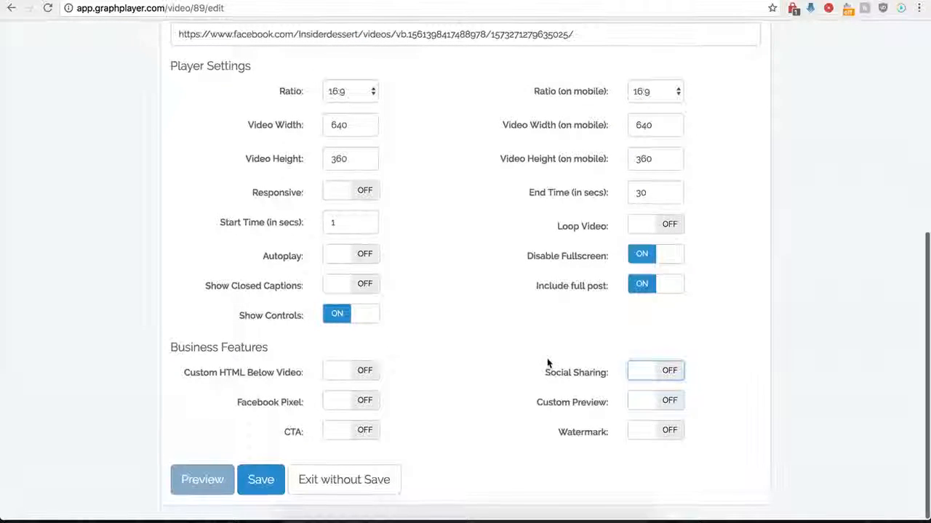
Turn on the custom preview, paste the hdwpro.com image address as the Preview Image URL, and save the player
click(670, 405)
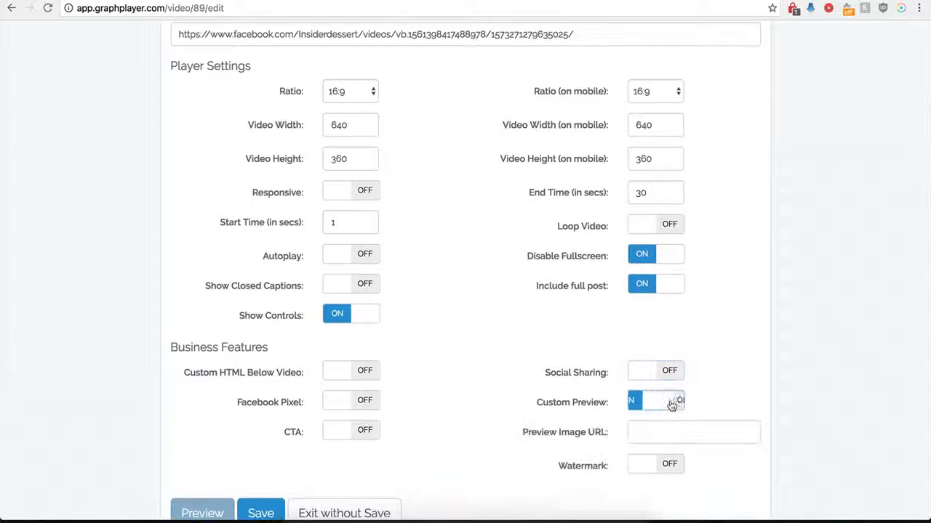
click(646, 435)
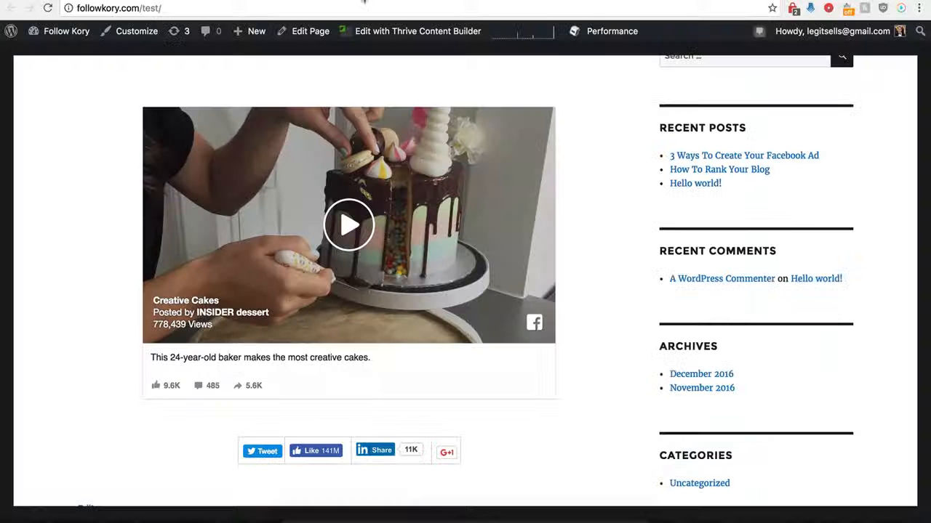
scroll(176, 254, up, 1)
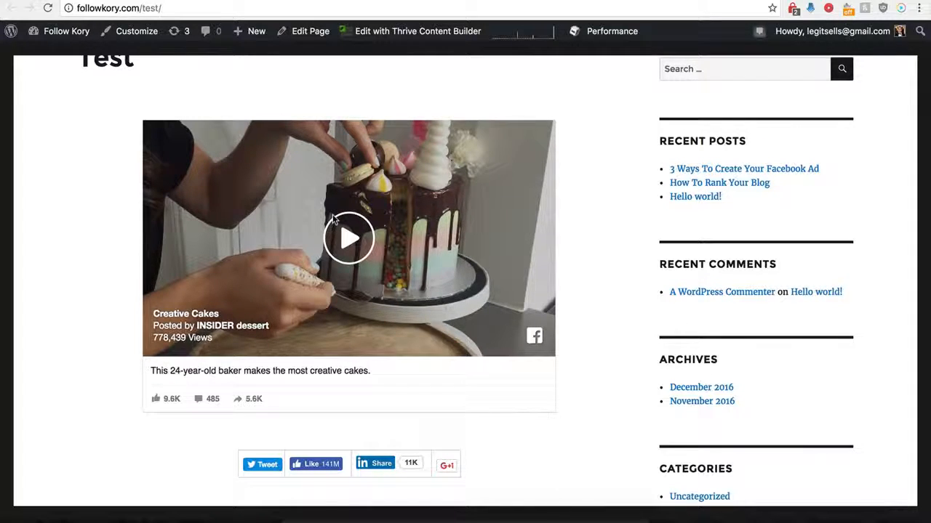
scroll(275, 199, up, 1)
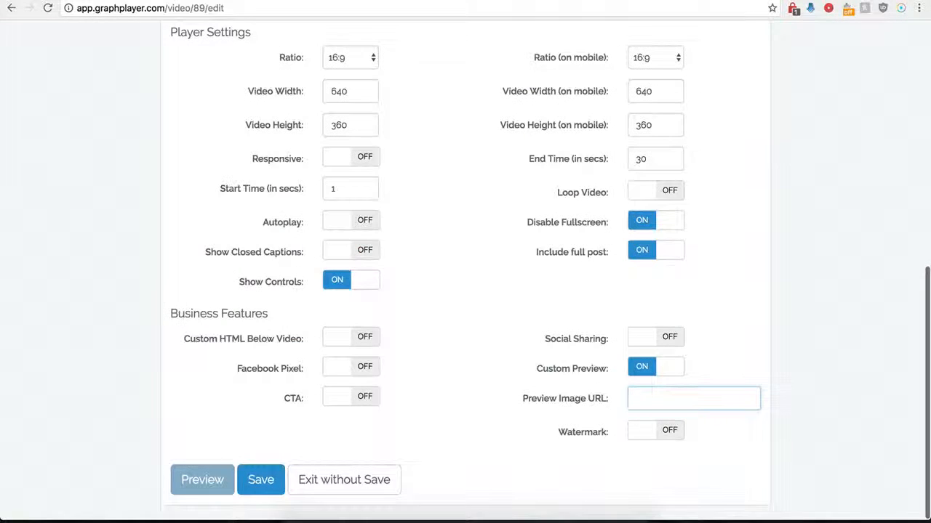
click(647, 398)
key(ctrl+v)
click(551, 397)
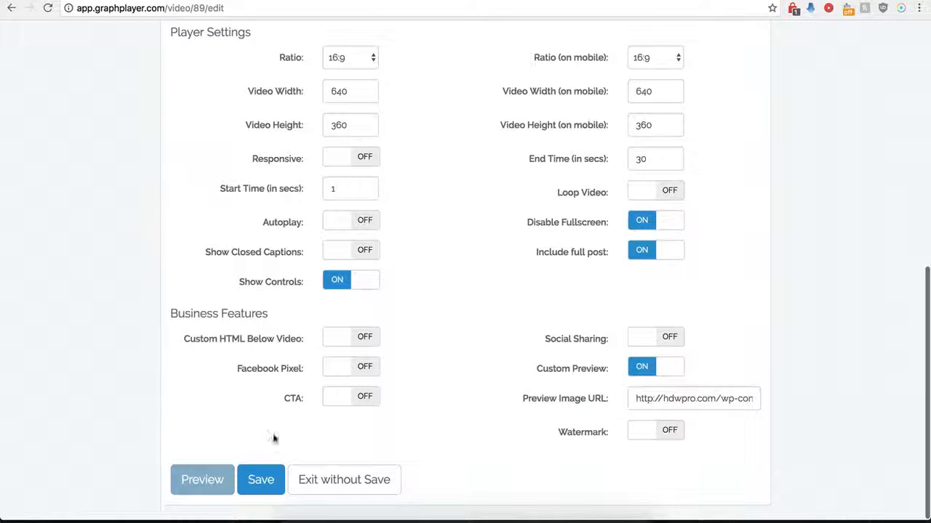
click(256, 481)
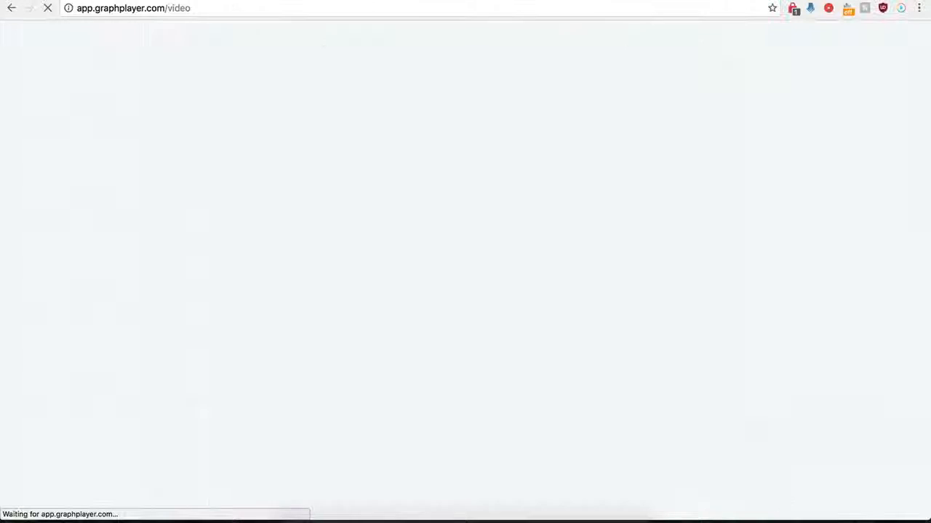
Reload the WordPress Test page, check the video with its custom preview, and pause playback
click(80, 0)
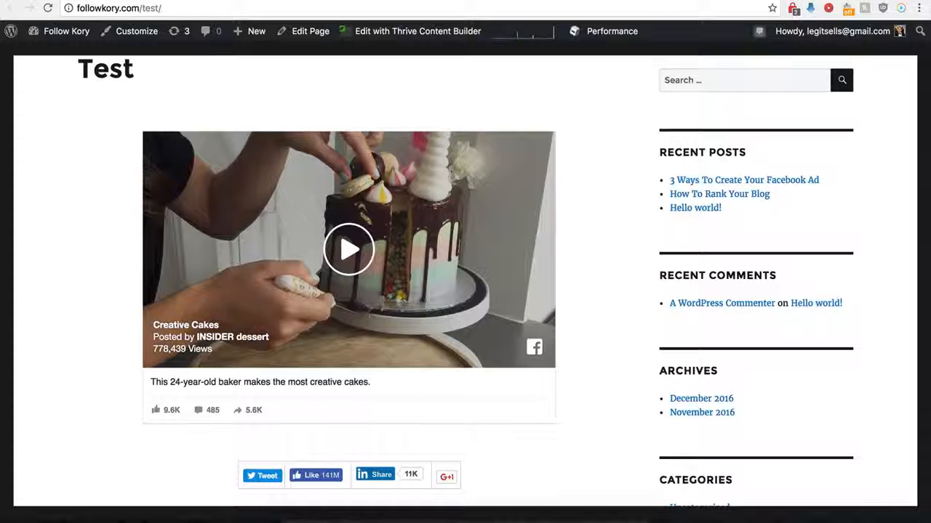
click(48, 8)
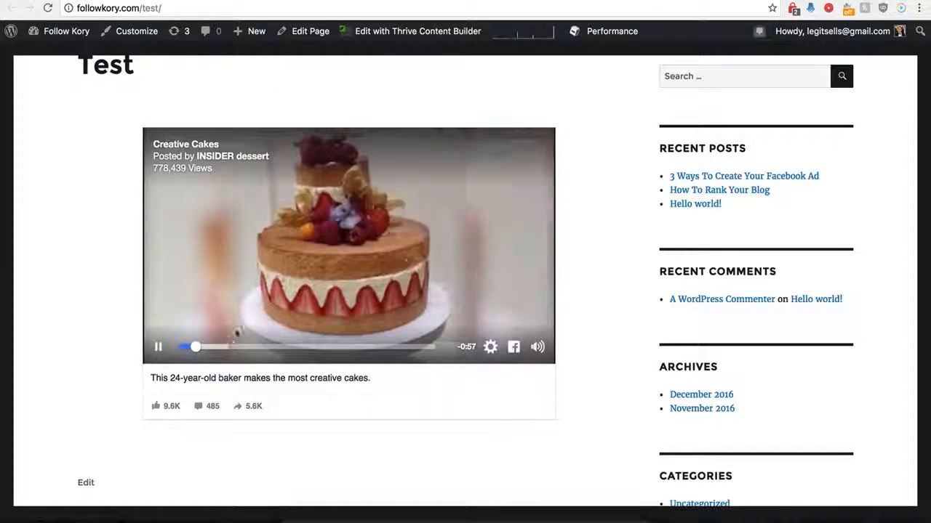
click(418, 290)
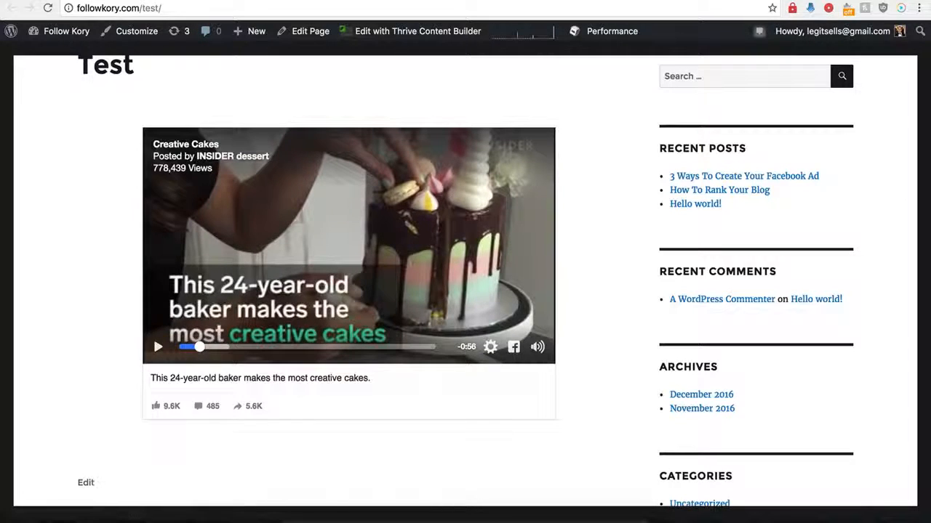
Reopen the Demo Name player's settings in GraphPlayer and turn off the custom preview
click(212, 0)
click(681, 201)
scroll(575, 357, down, 5)
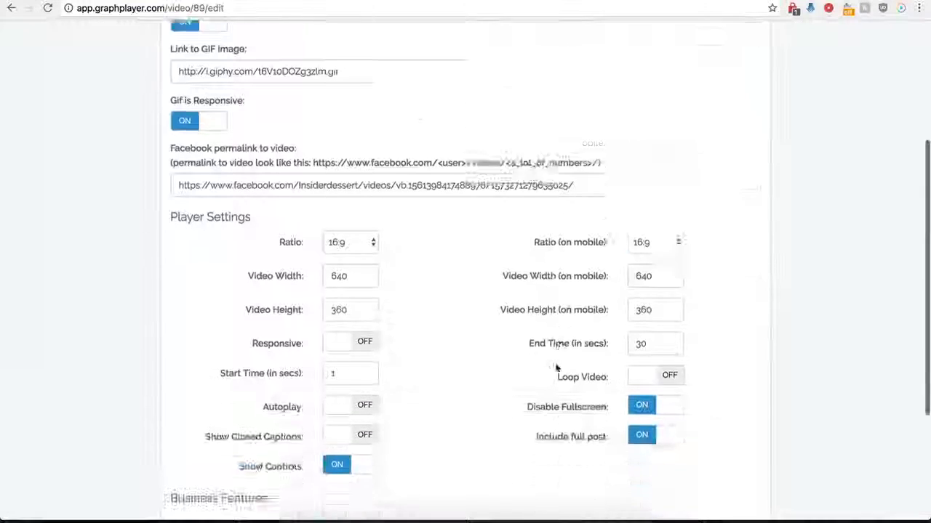
click(630, 379)
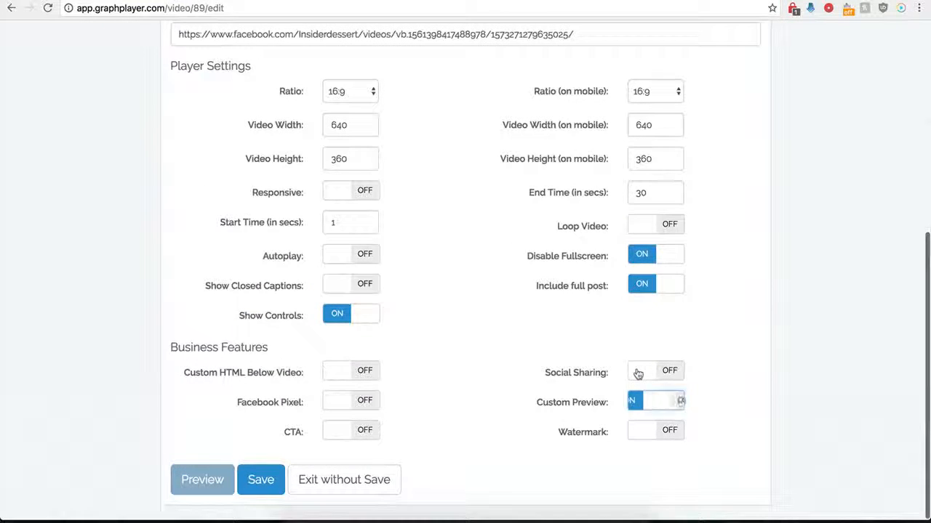
Turn on the watermark and examine its image, link, position, opacity and scale fields and the On Watermark Click options
click(637, 430)
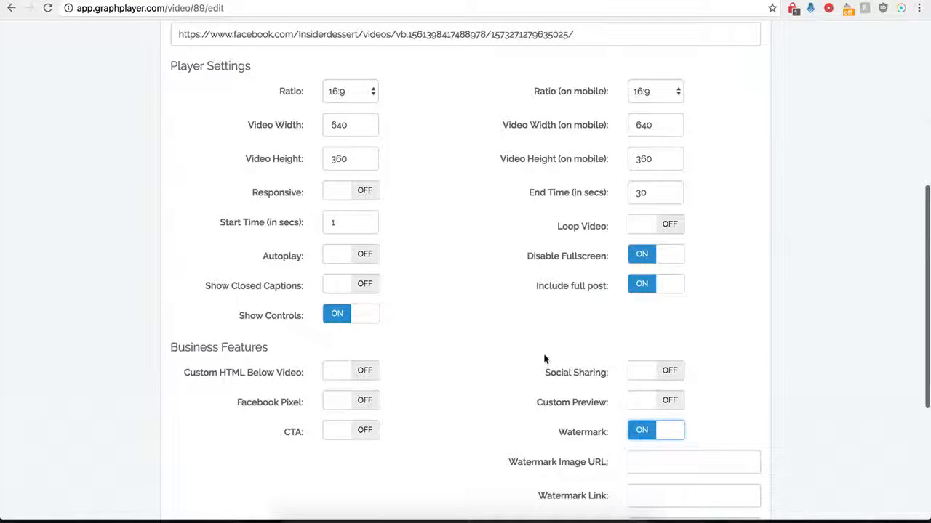
scroll(585, 440, down, 3)
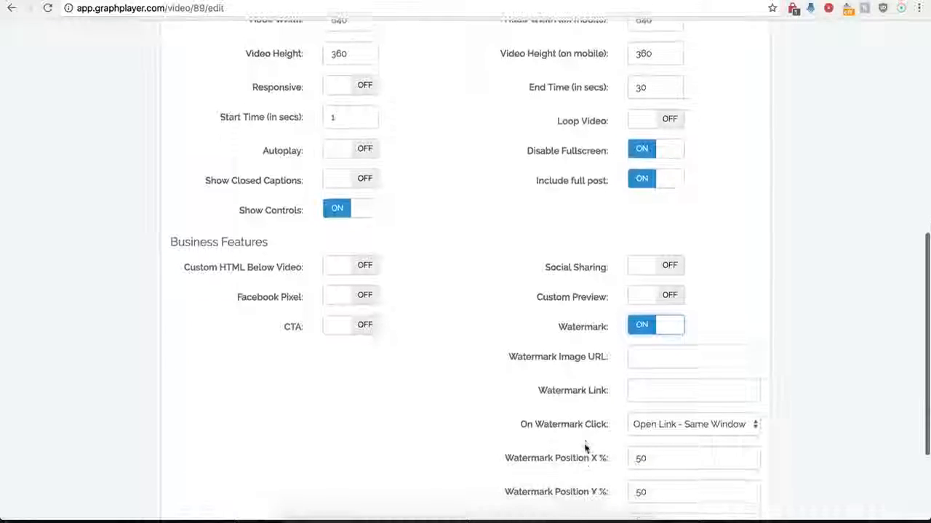
click(644, 357)
scroll(562, 386, down, 3)
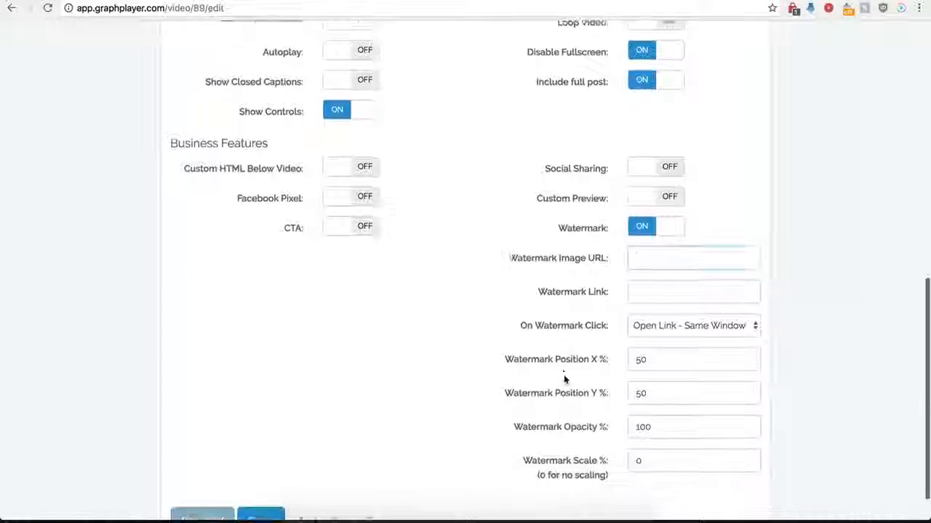
click(639, 288)
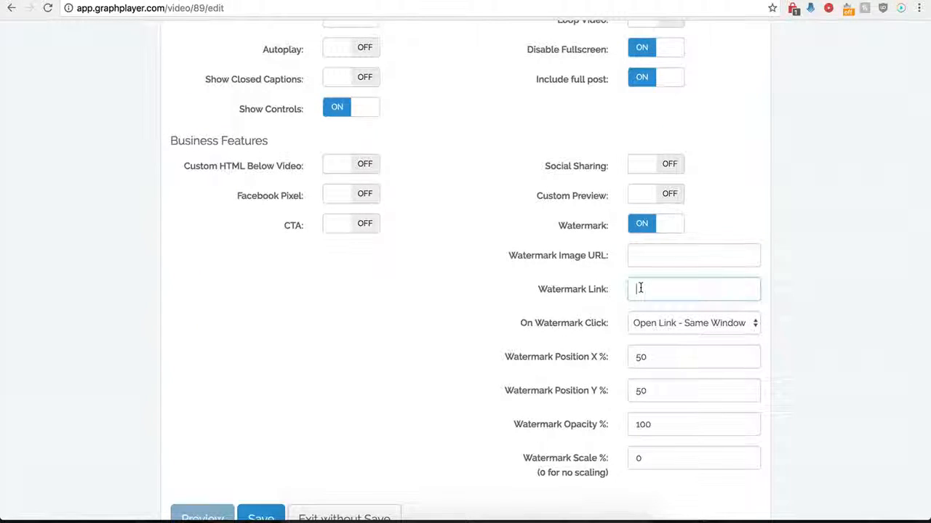
click(707, 322)
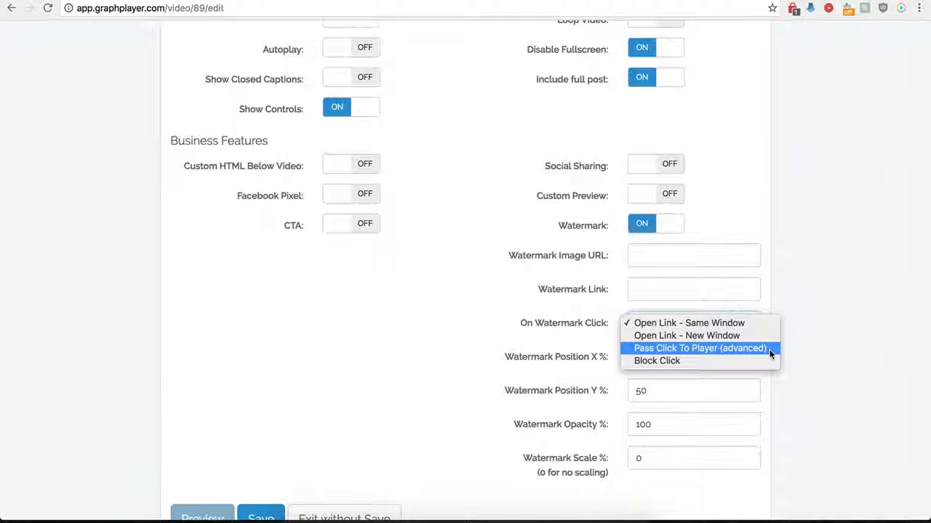
click(502, 309)
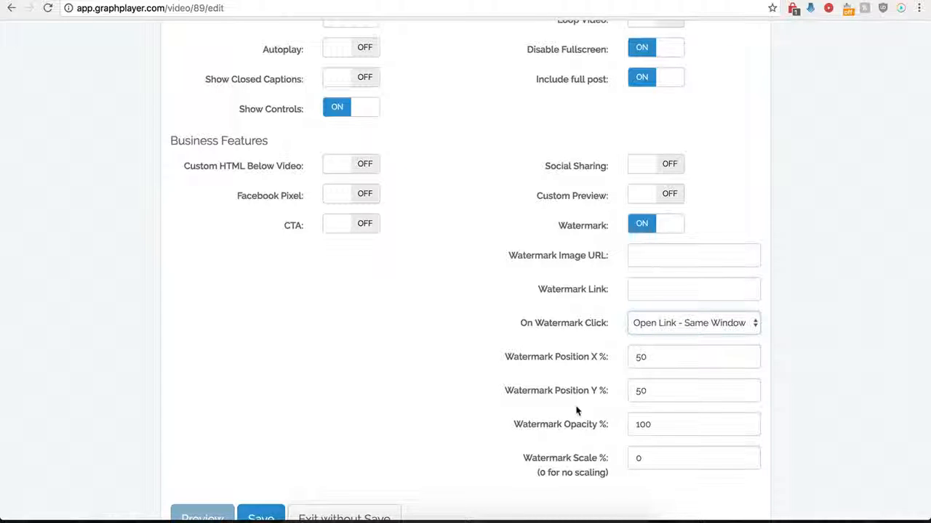
Briefly show the CTA settings for comparison, and switch both the CTA and the watermark off
click(352, 226)
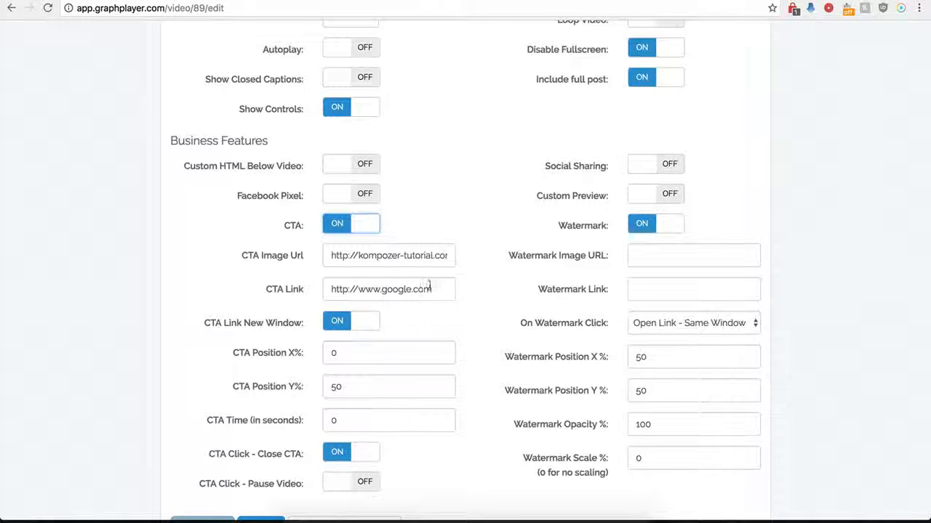
click(351, 230)
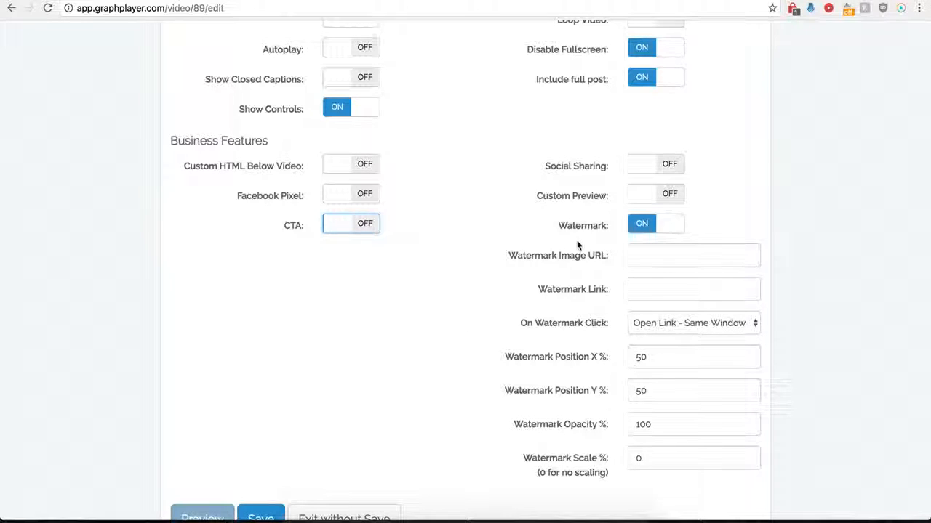
click(639, 229)
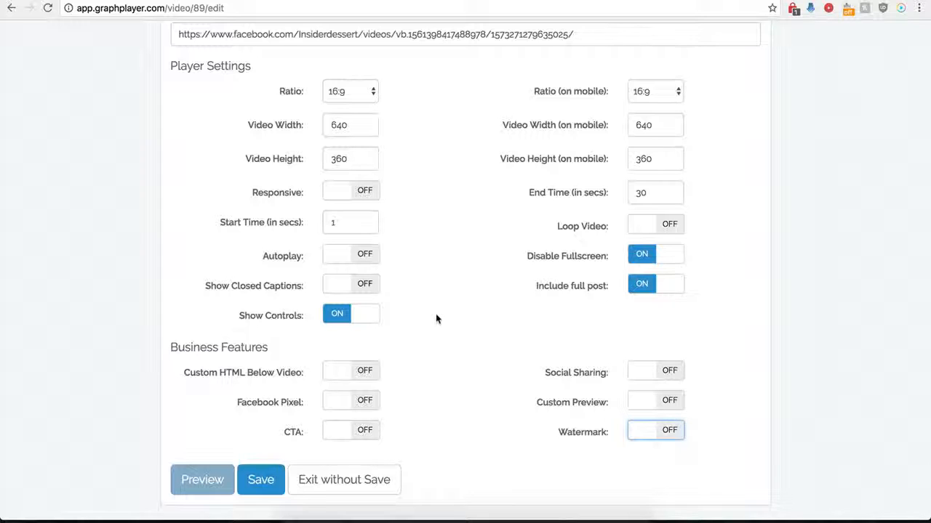